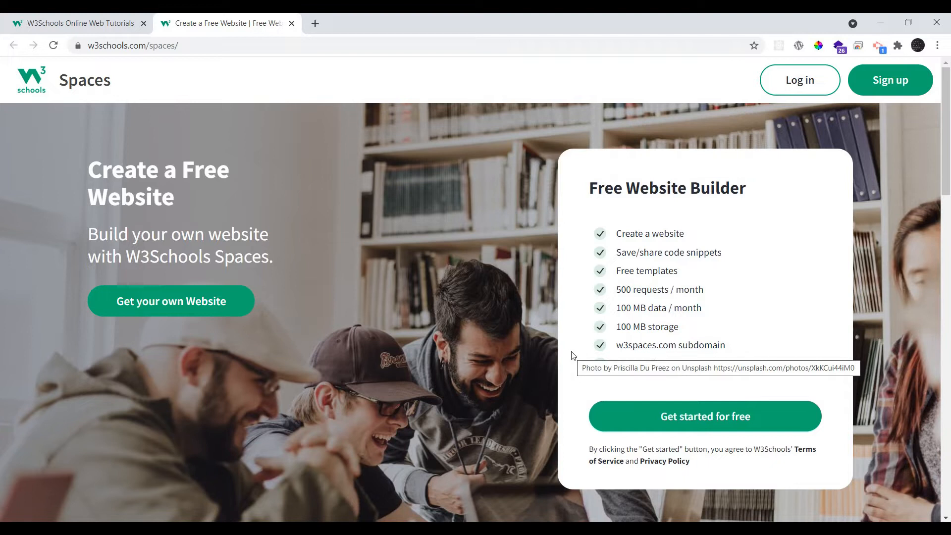
Step: Start registering for the free website builder and go to the login page for existing accounts
click(692, 421)
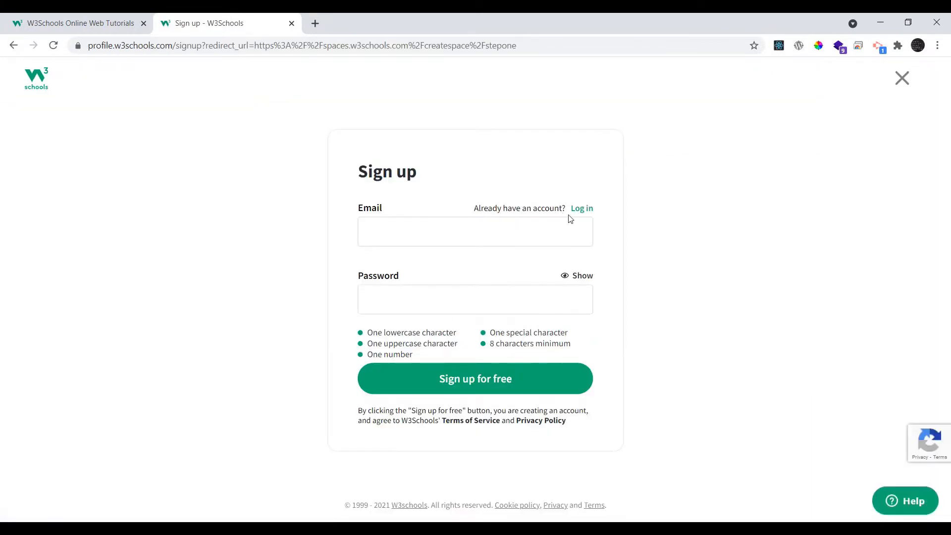
click(463, 238)
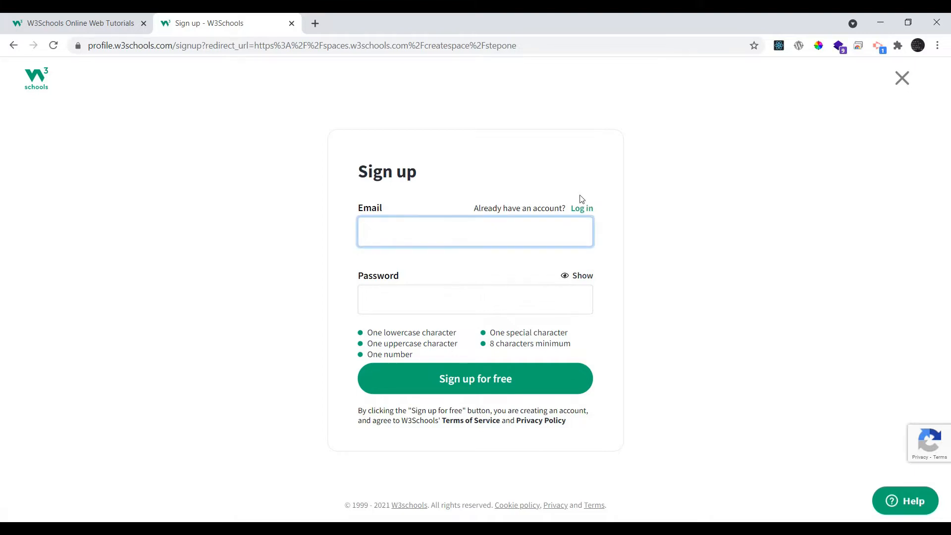
click(583, 208)
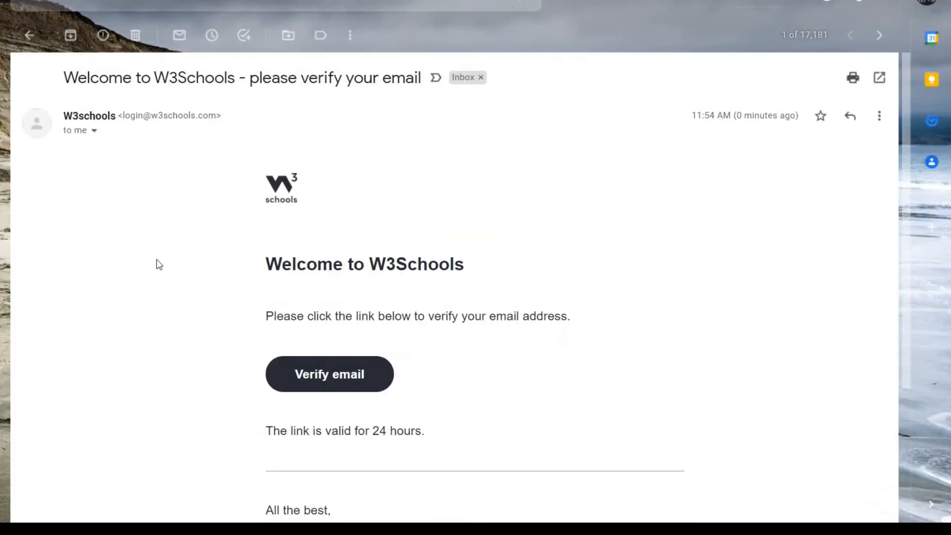
Step: Verify the account's email address from the W3Schools welcome message and log in to the account
click(356, 385)
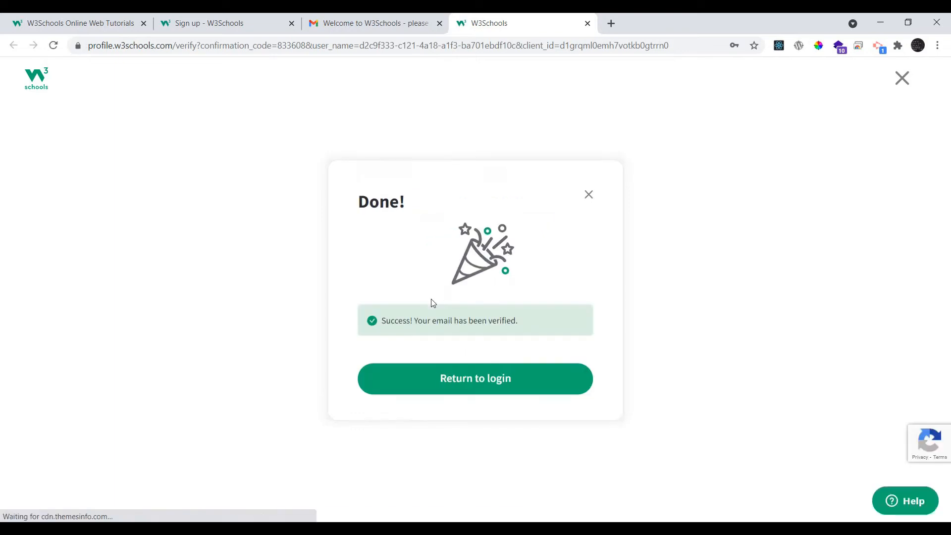
click(509, 375)
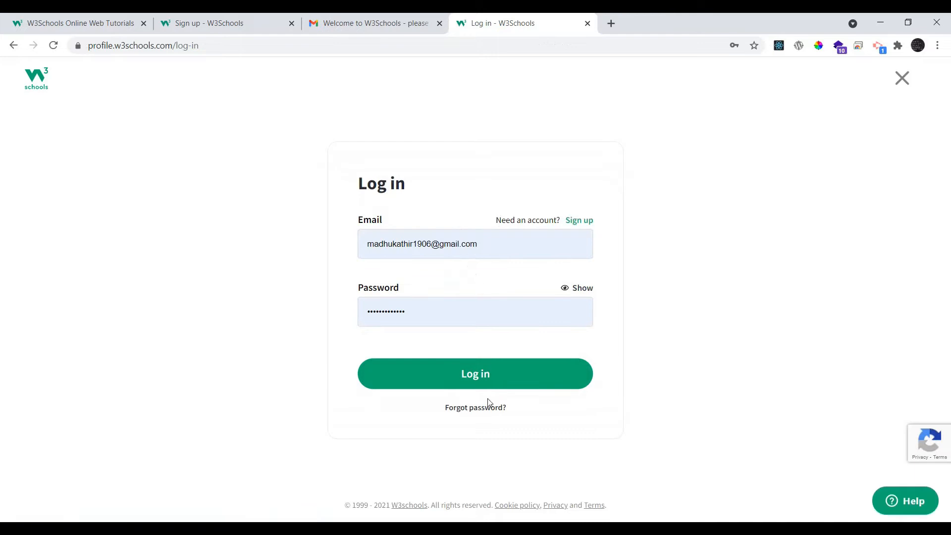
click(483, 372)
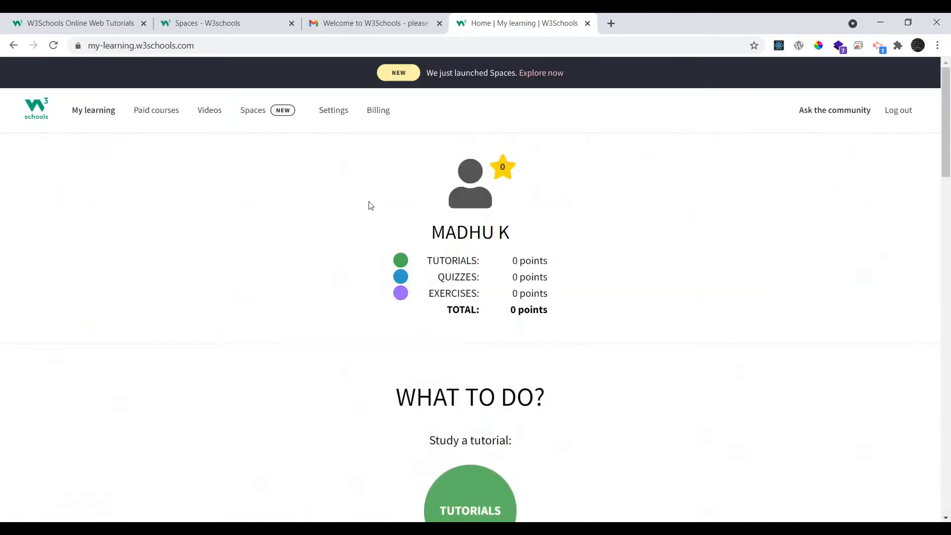
Step: Look through the My learning page and open the account's Spaces section
scroll(370, 205, down, 7)
scroll(371, 206, down, 20)
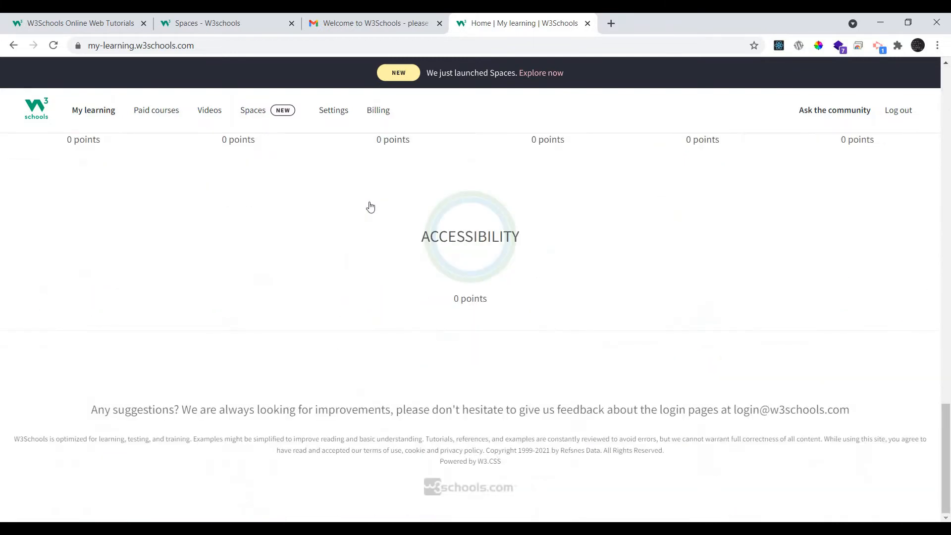
scroll(370, 206, up, 20)
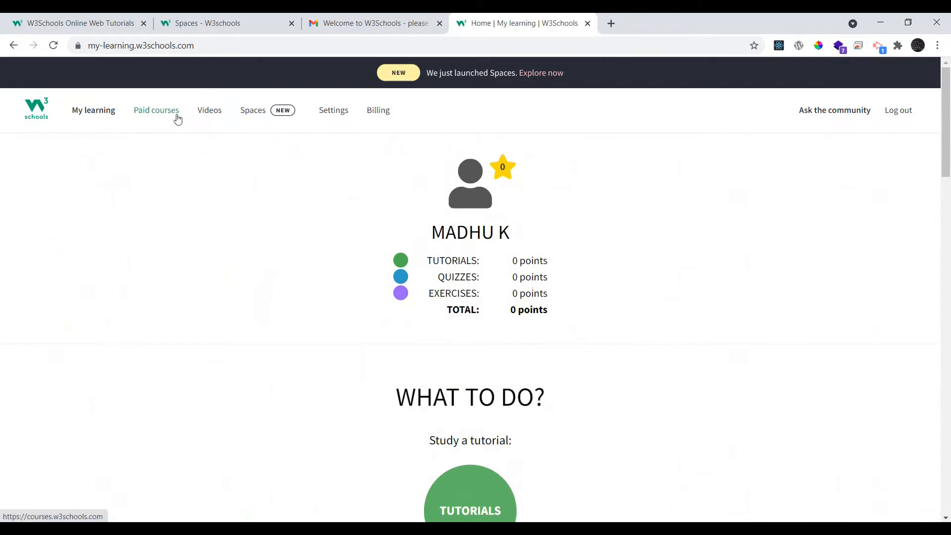
click(268, 111)
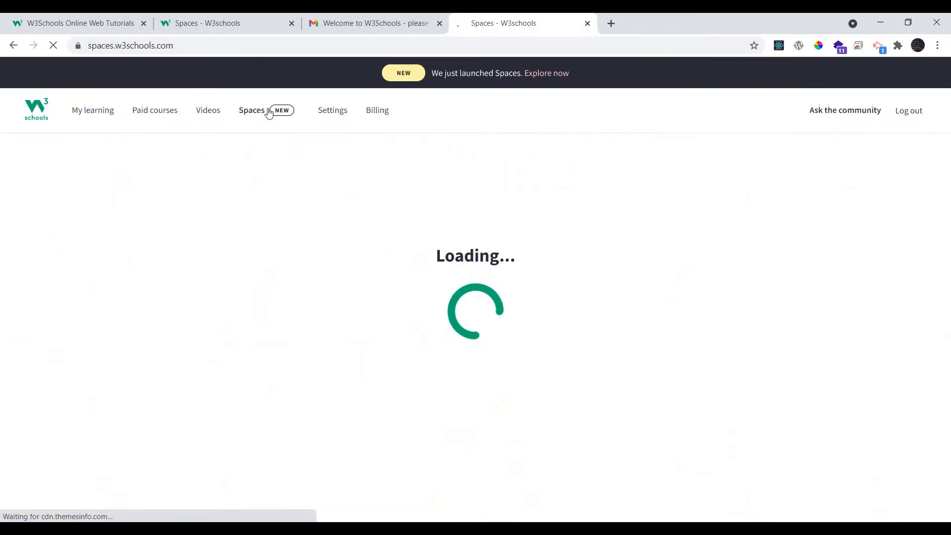
Step: Examine the requests, data and storage allowances of the selected plan on the Spaces page
scroll(713, 331, down, 3)
scroll(639, 333, up, 3)
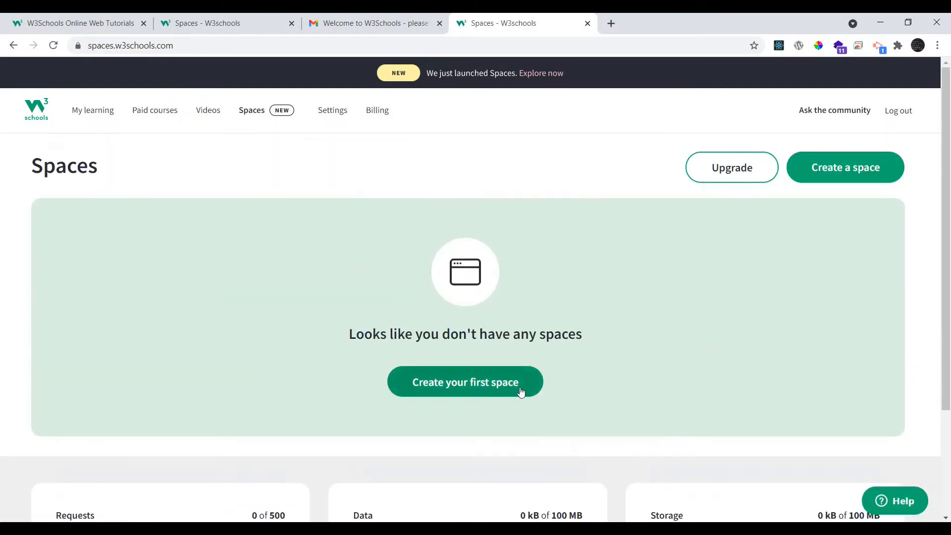
scroll(520, 391, down, 3)
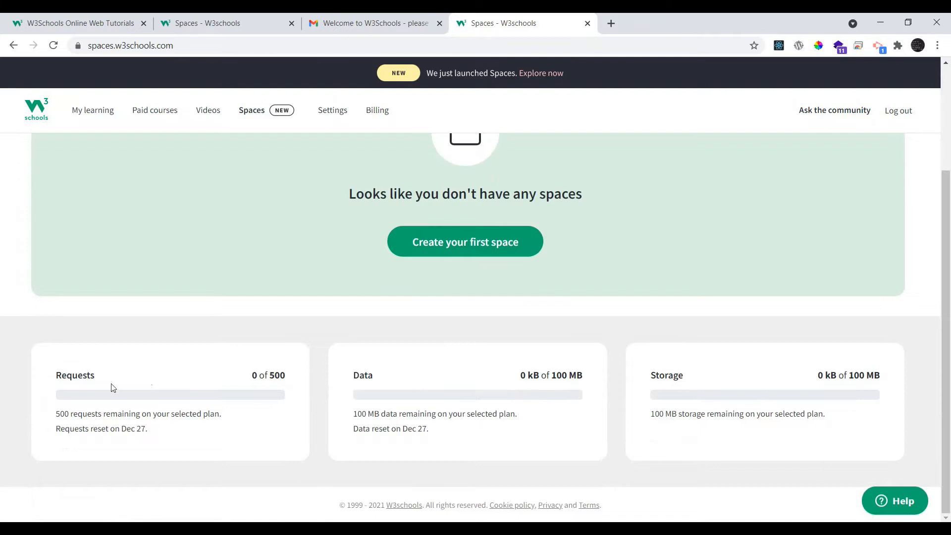
double_click(255, 377)
drag(256, 378, 297, 379)
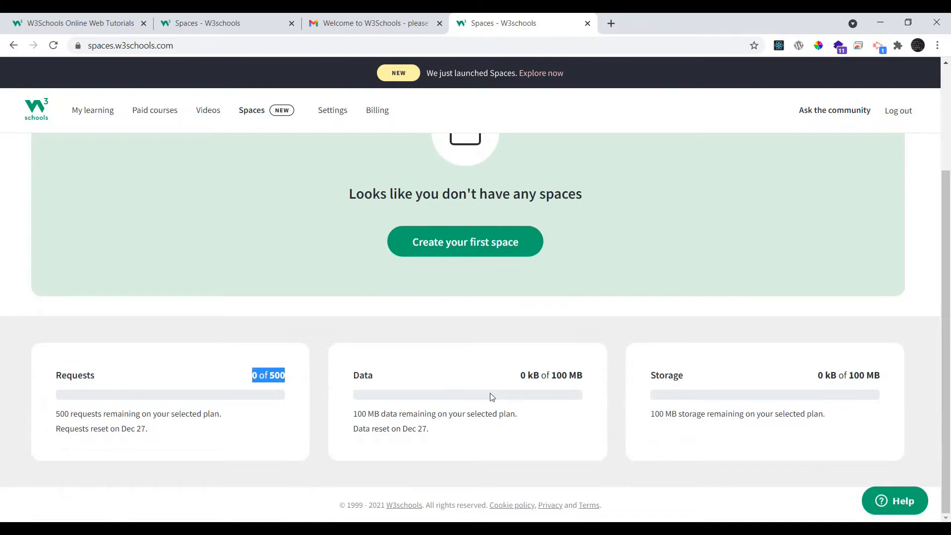
drag(518, 375, 785, 397)
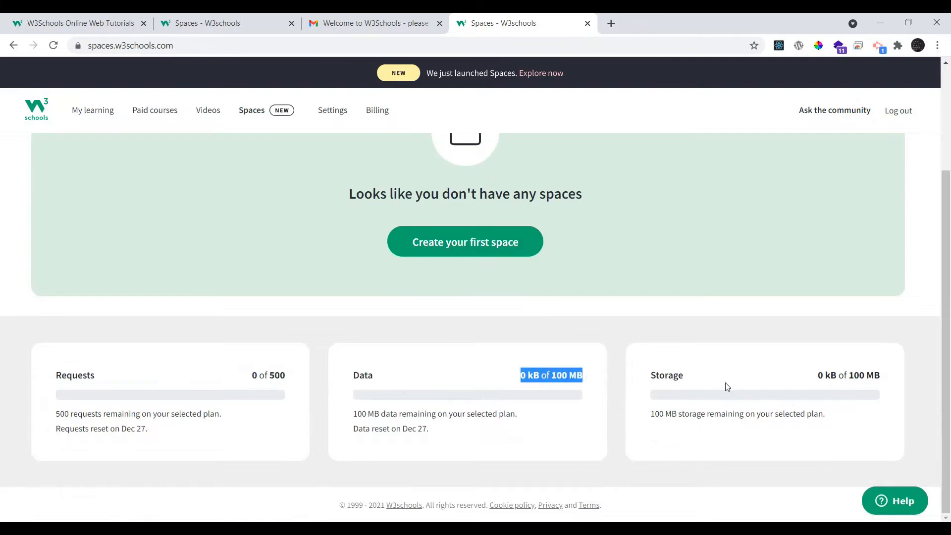
Step: Begin creating the first space, choosing to start with a template
click(451, 245)
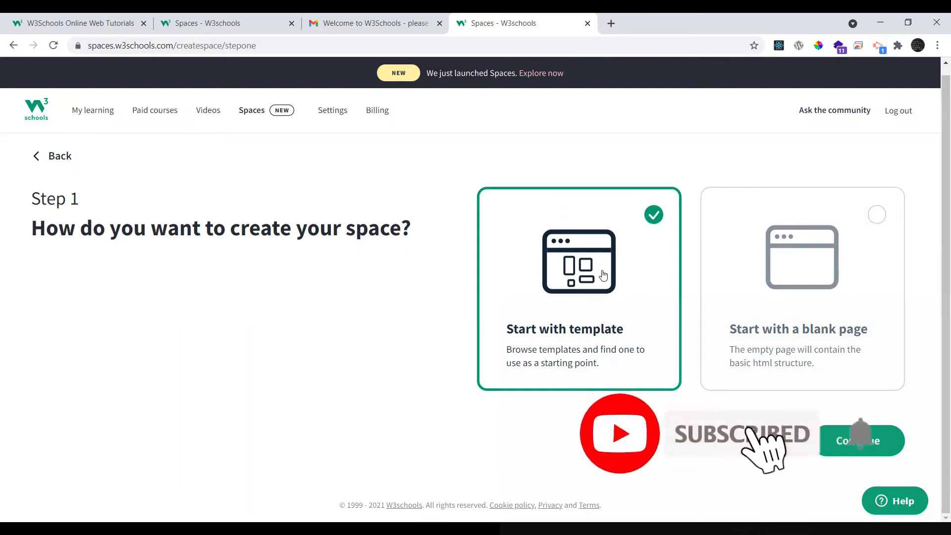
click(600, 286)
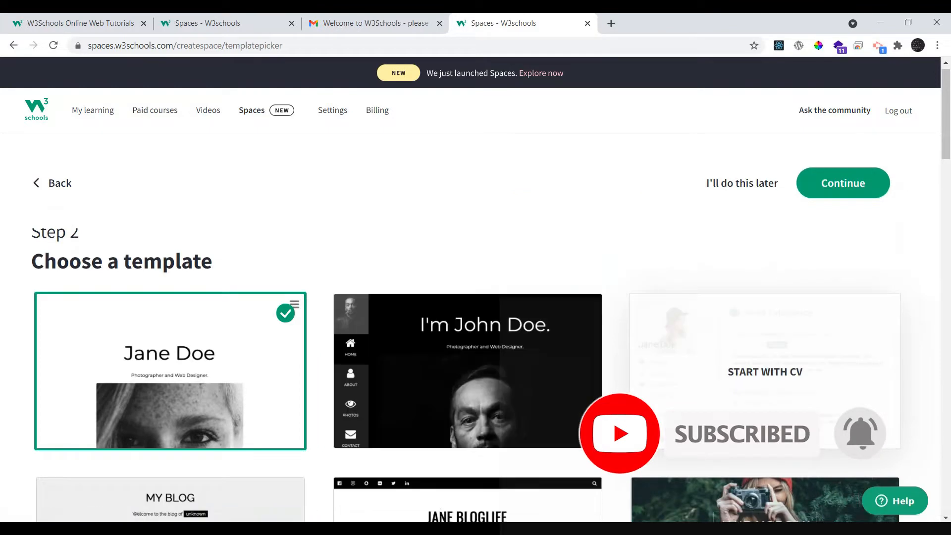
Step: Browse the template gallery and select the Clothing Store template
scroll(339, 331, down, 3)
scroll(339, 330, down, 9)
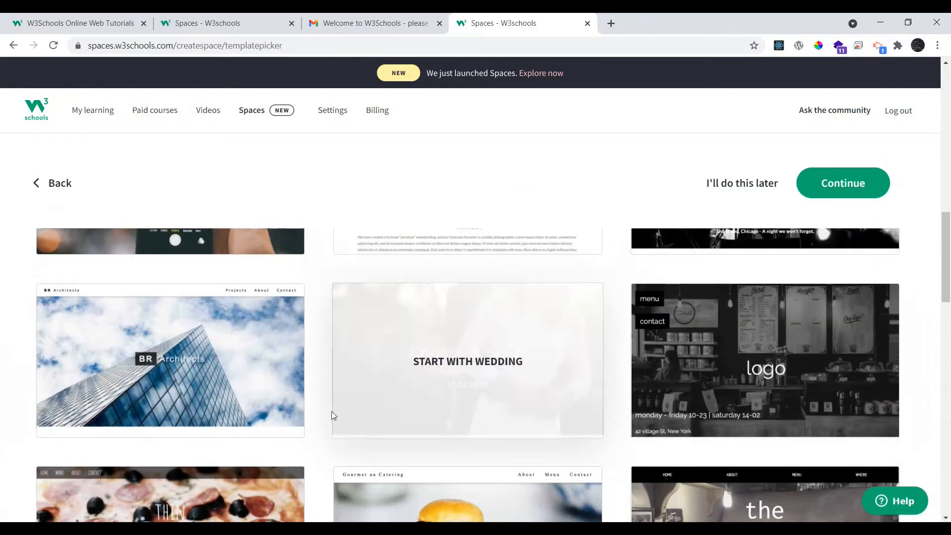
scroll(340, 416, down, 6)
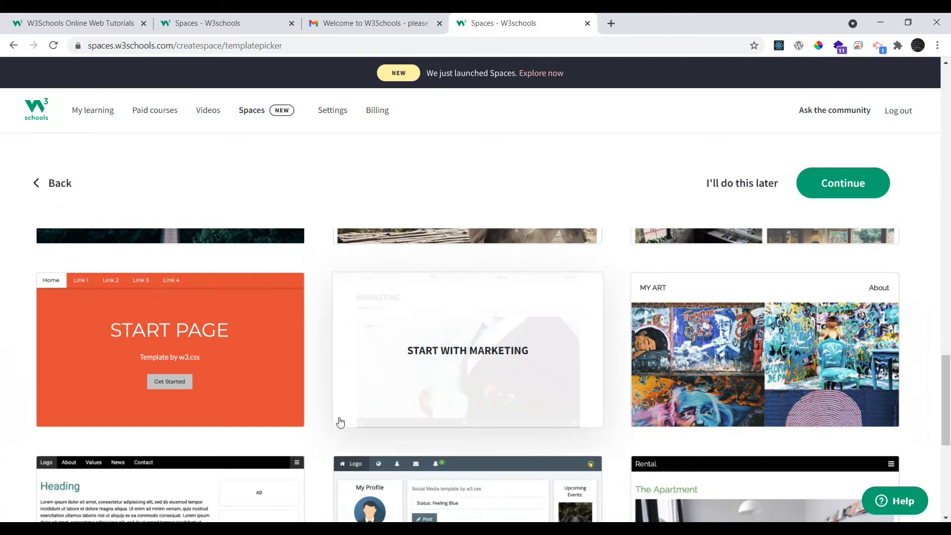
scroll(461, 318, up, 3)
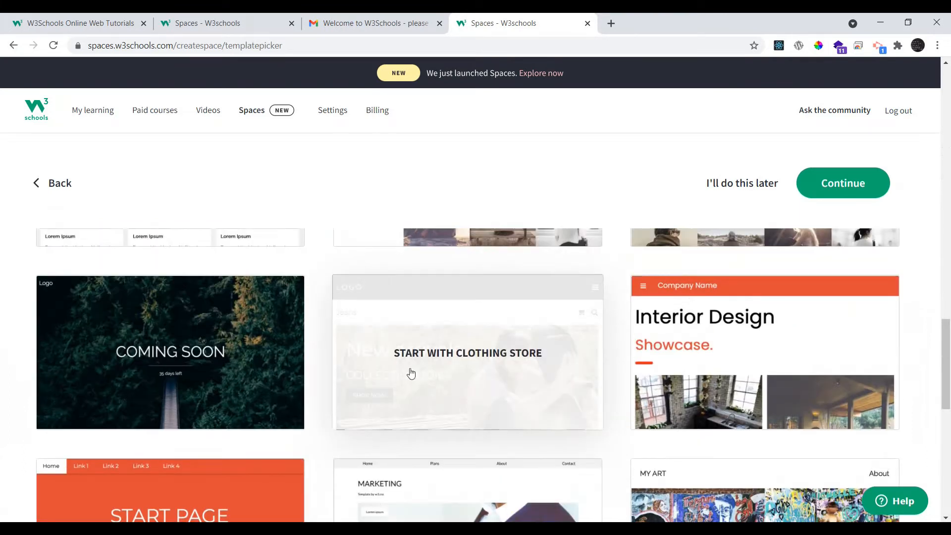
click(479, 315)
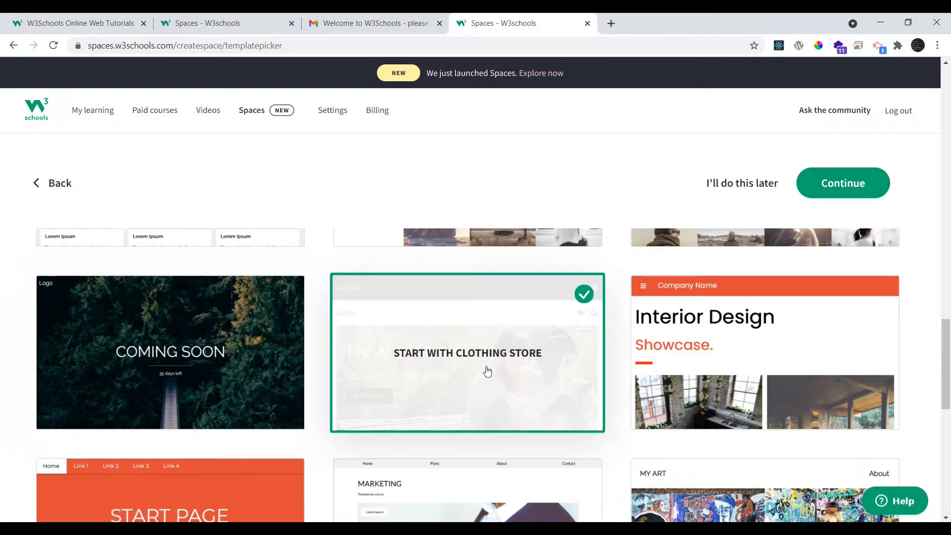
Step: Look through the remaining templates, select the CV template for the space and continue to naming it
scroll(478, 376, down, 7)
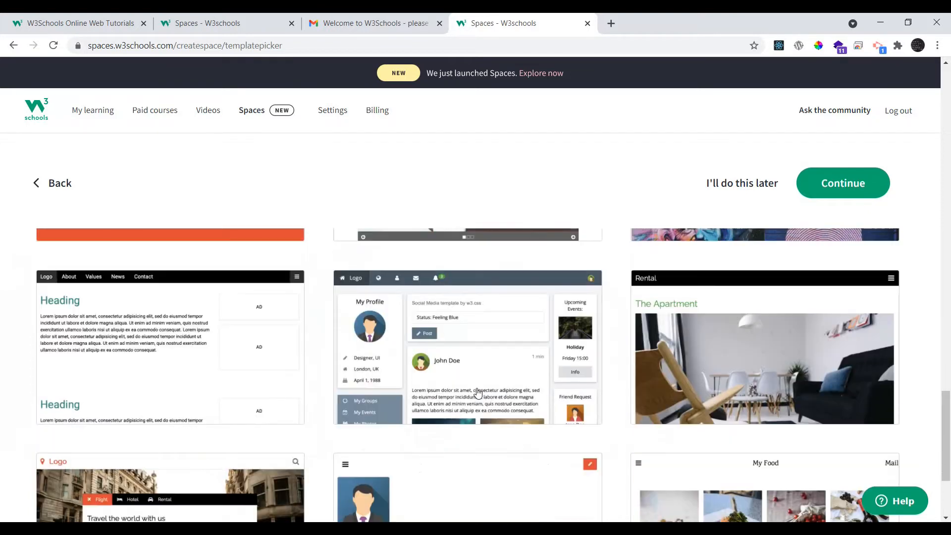
scroll(455, 376, down, 3)
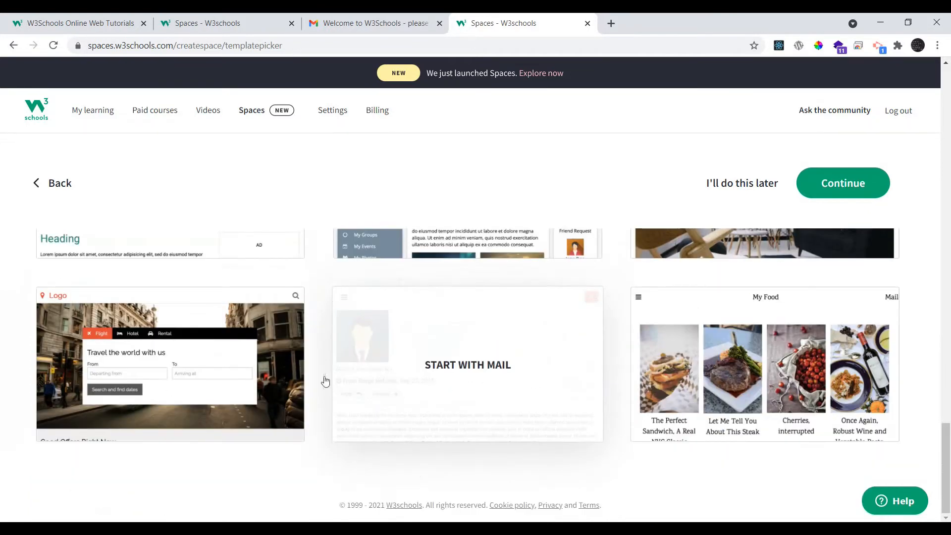
scroll(297, 399, up, 5)
scroll(321, 397, up, 18)
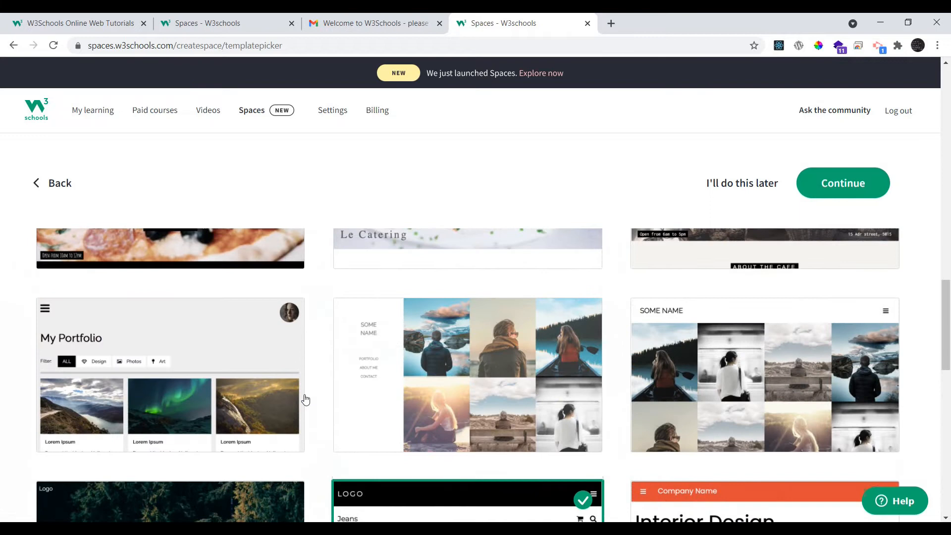
scroll(356, 391, up, 7)
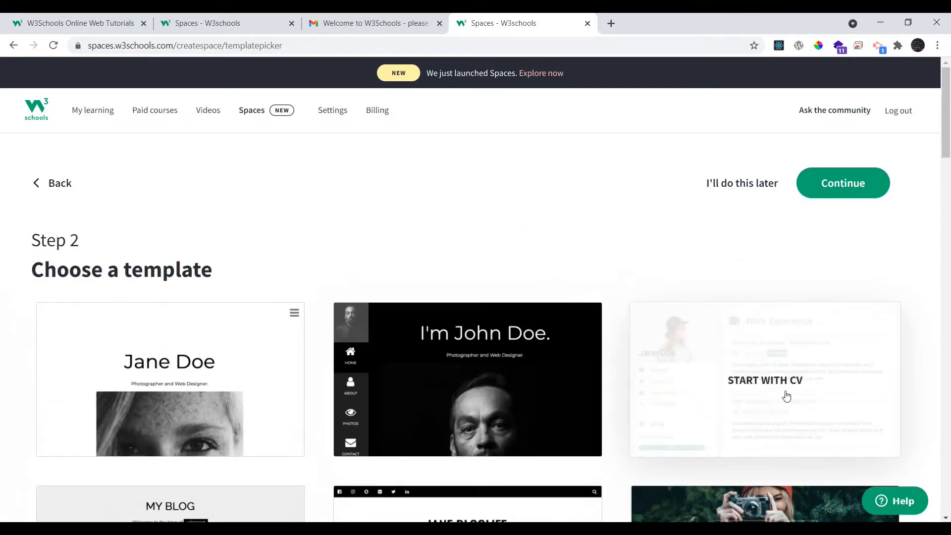
click(764, 383)
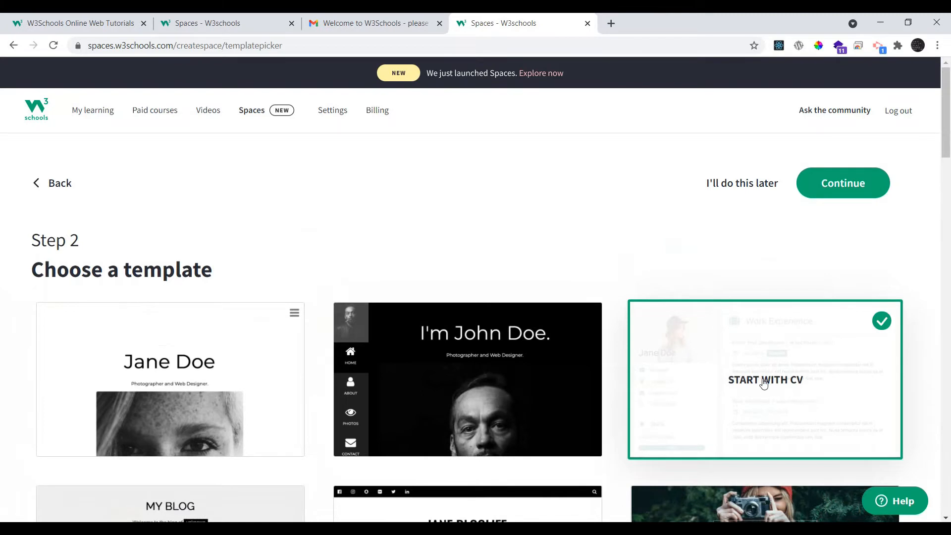
click(848, 192)
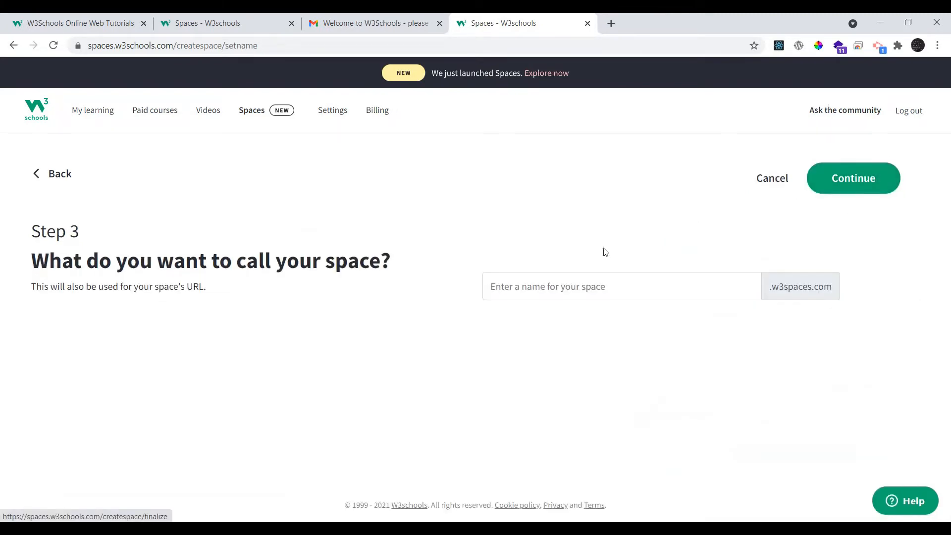
Step: Name the space with the owner's first name directly followed by "resume", create it and dismiss the notification
click(505, 280)
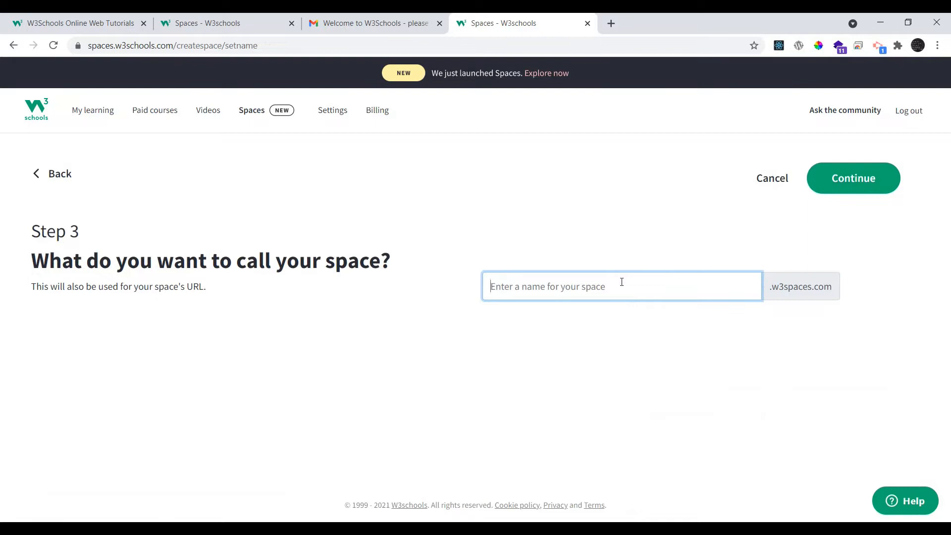
text(resume)
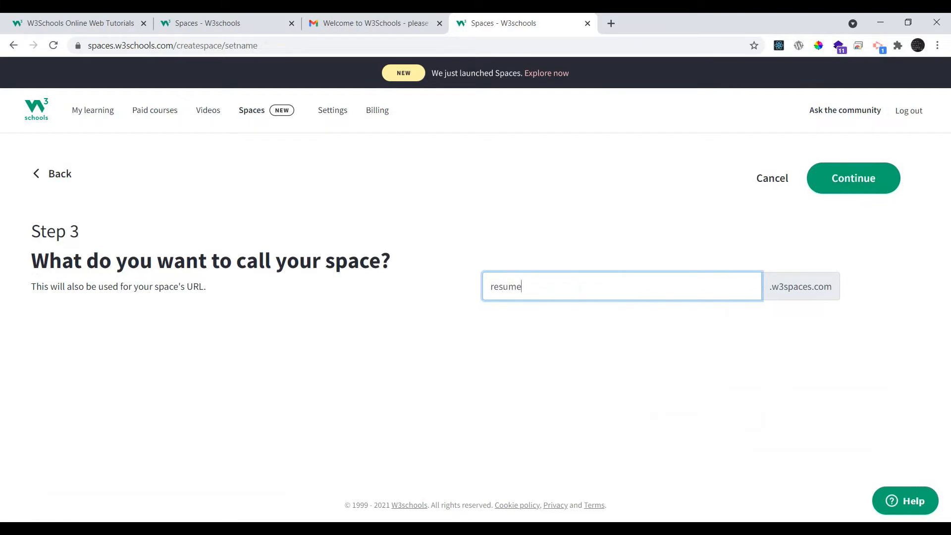
click(894, 177)
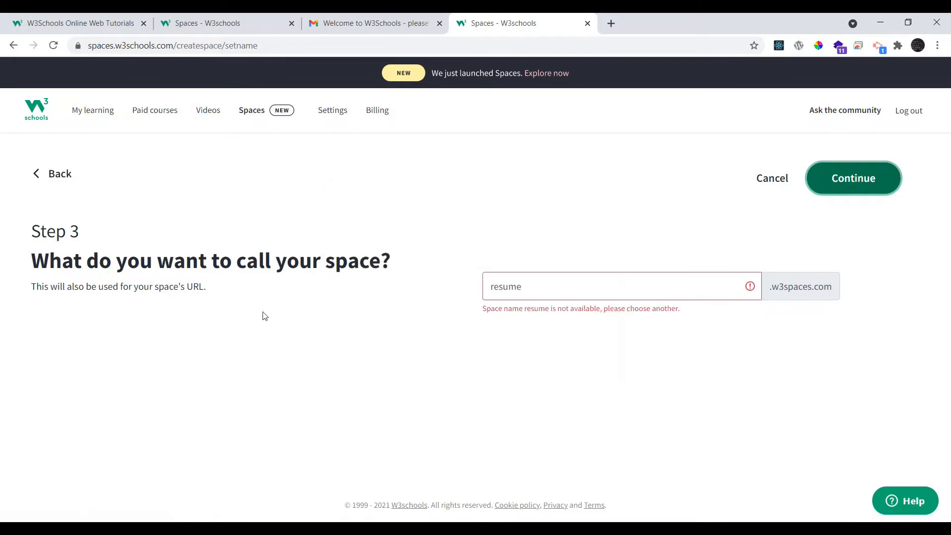
click(490, 296)
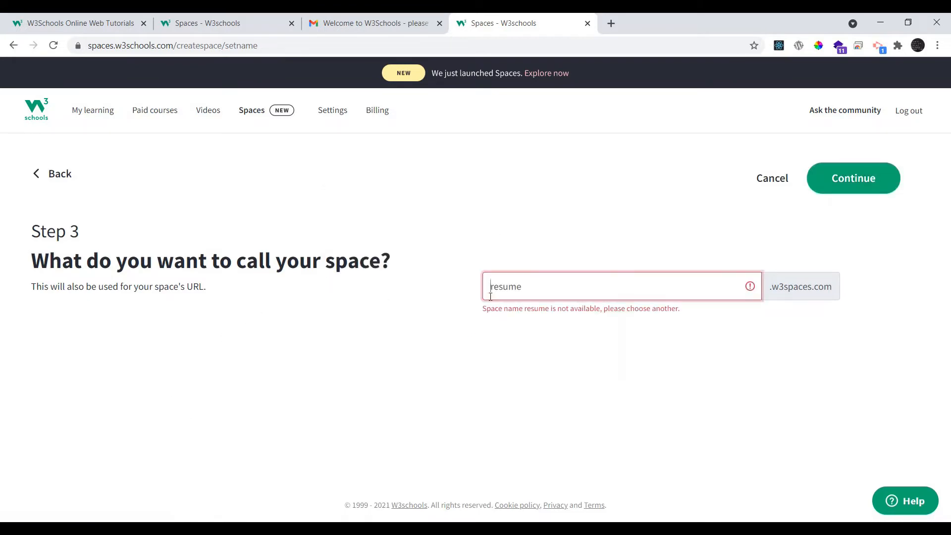
text(madhu)
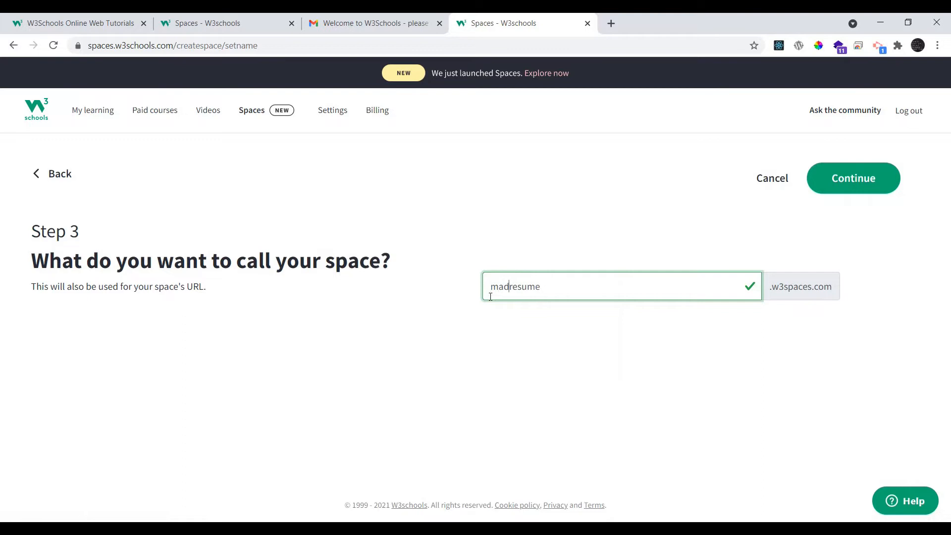
click(840, 174)
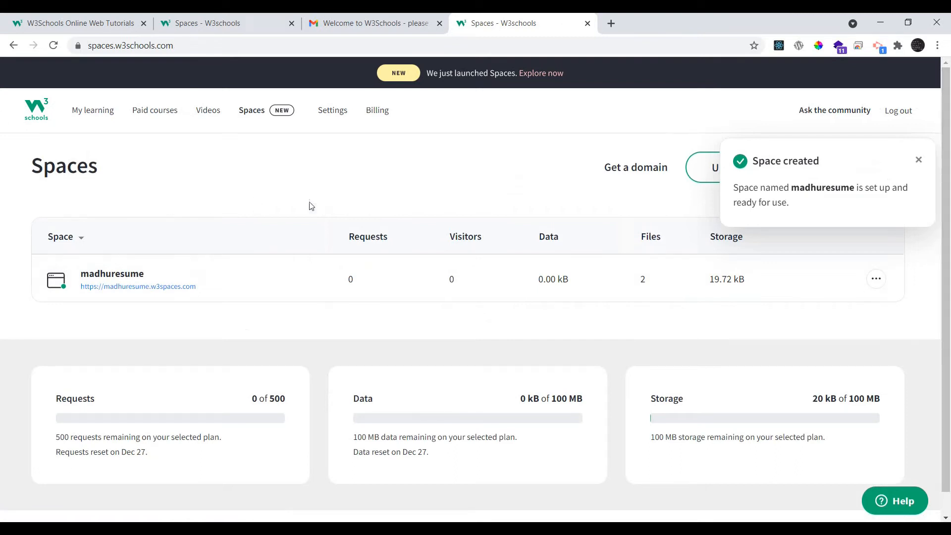
click(917, 159)
Step: Open the new space's live website and examine the CV page's profile, skills, work experience and education sections
scroll(806, 284, down, 1)
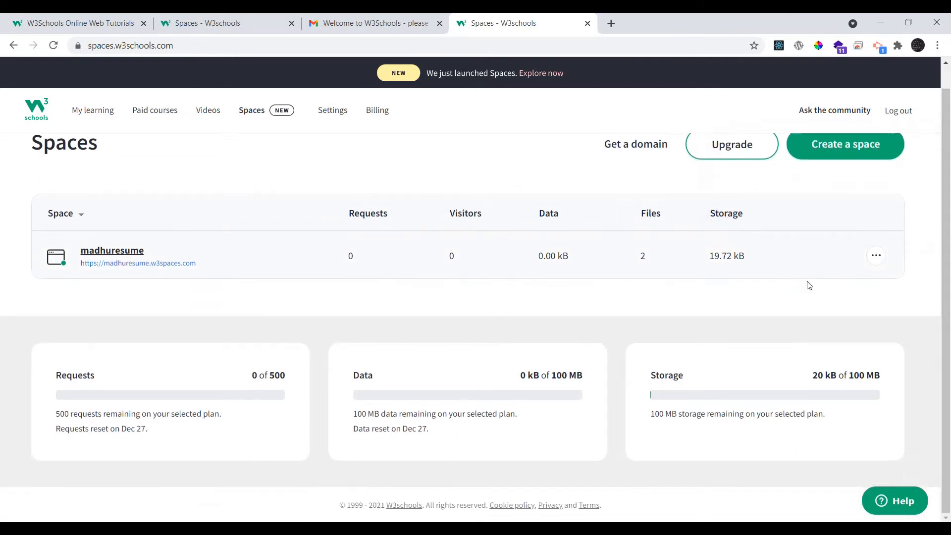
scroll(807, 284, up, 1)
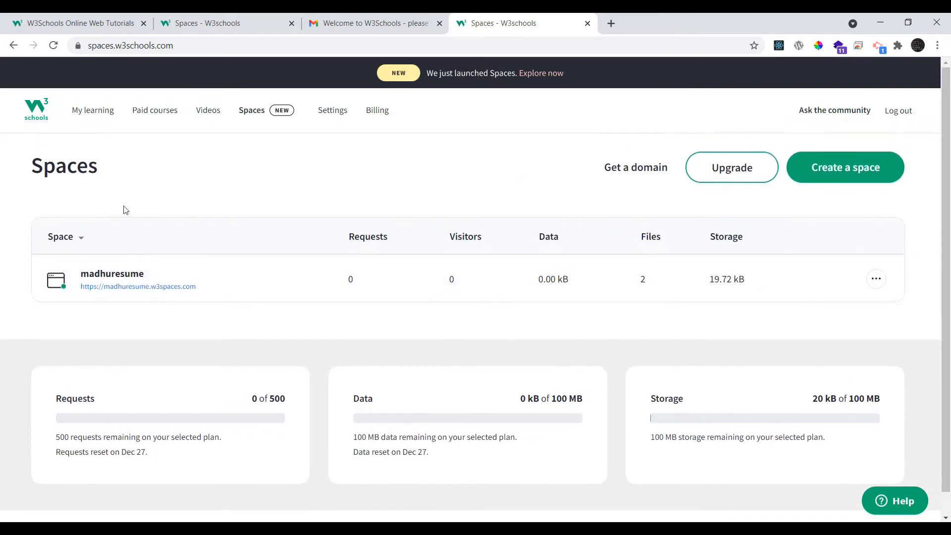
click(148, 286)
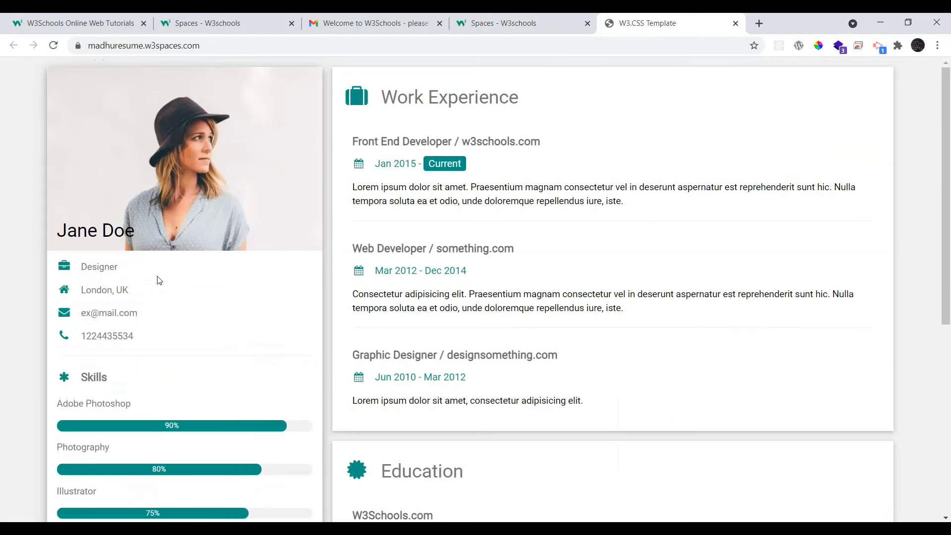
scroll(159, 280, down, 10)
scroll(158, 280, up, 10)
scroll(68, 166, down, 4)
scroll(86, 188, up, 4)
scroll(170, 259, down, 3)
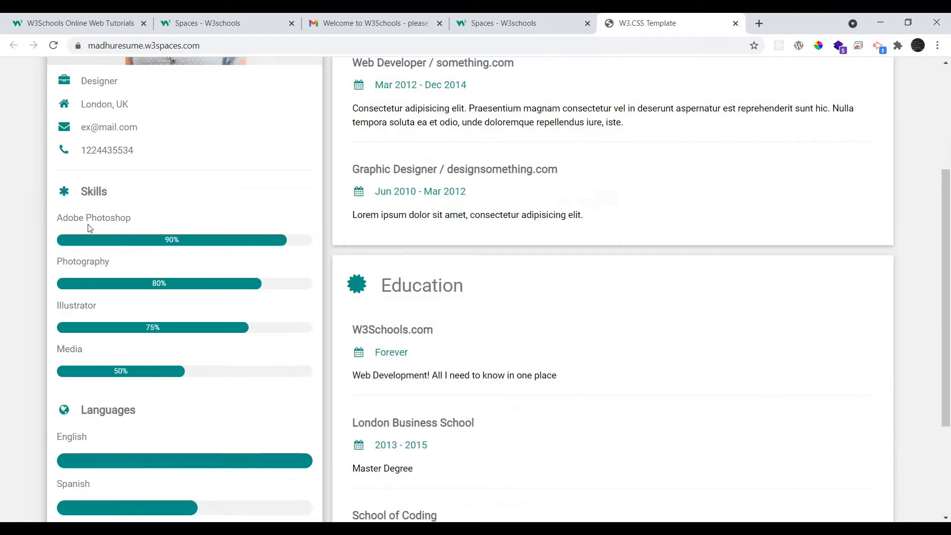
Step: Examine the rest of the live CV page, including the languages, education and social media footer sections
scroll(90, 228, down, 3)
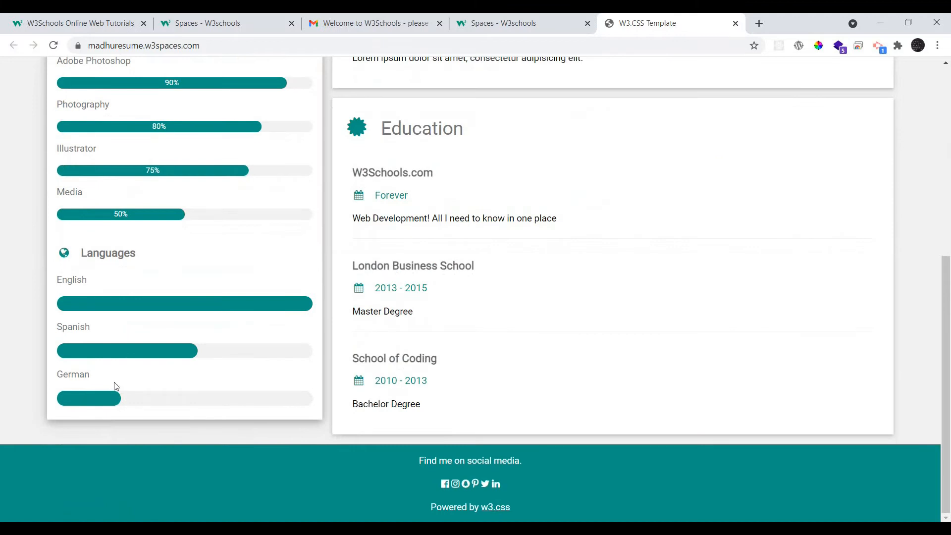
scroll(461, 271, up, 6)
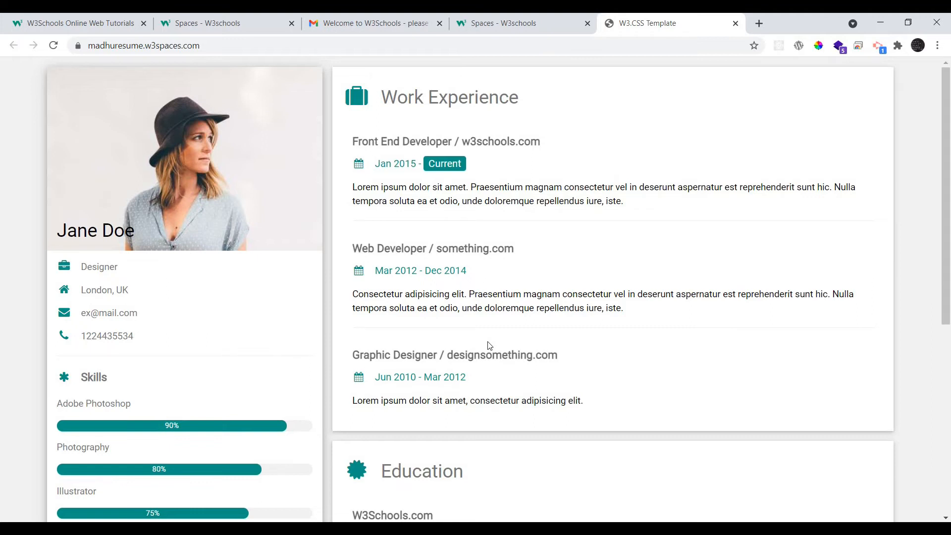
scroll(489, 345, down, 7)
scroll(492, 352, up, 7)
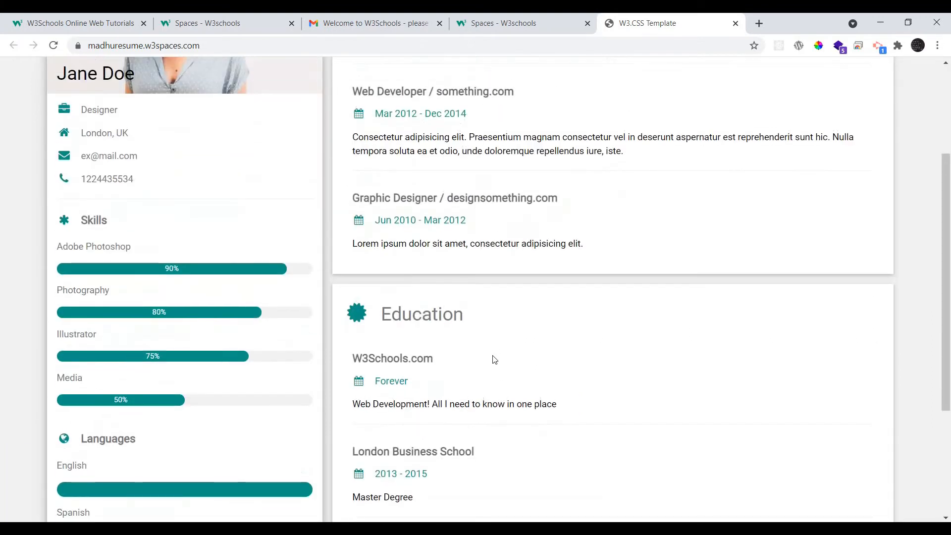
scroll(424, 212, down, 7)
scroll(426, 214, up, 3)
scroll(426, 215, up, 5)
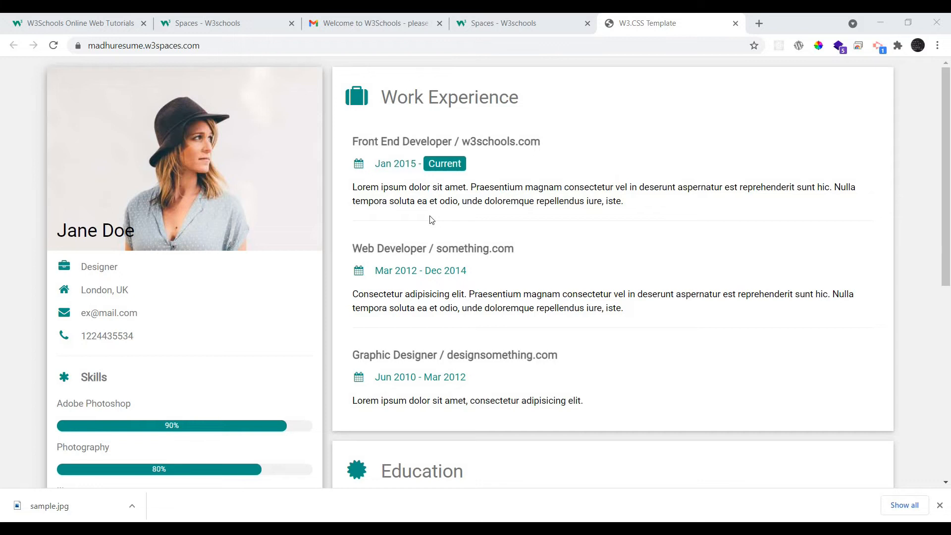
Step: Open the resume space's file list from the spaces overview, view avatar_hat.jpg and return to the files
click(535, 18)
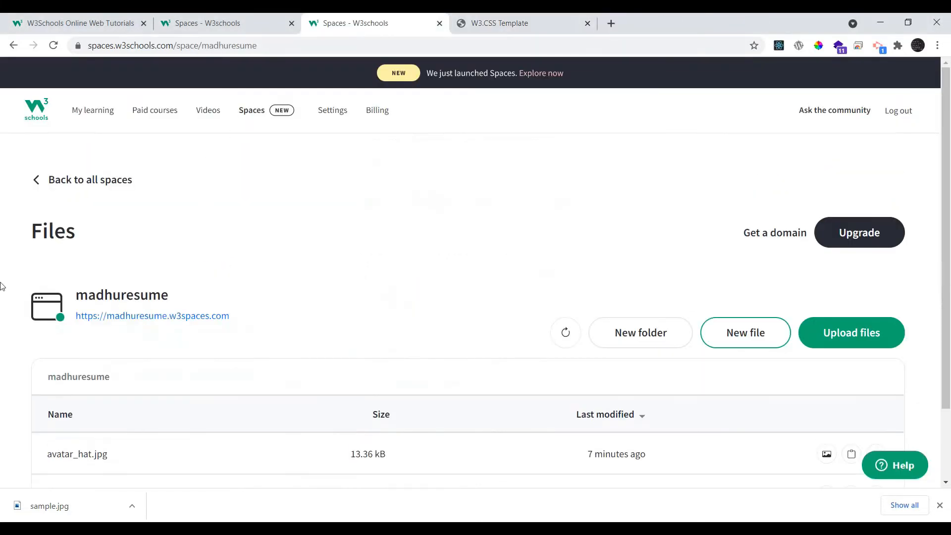
click(16, 49)
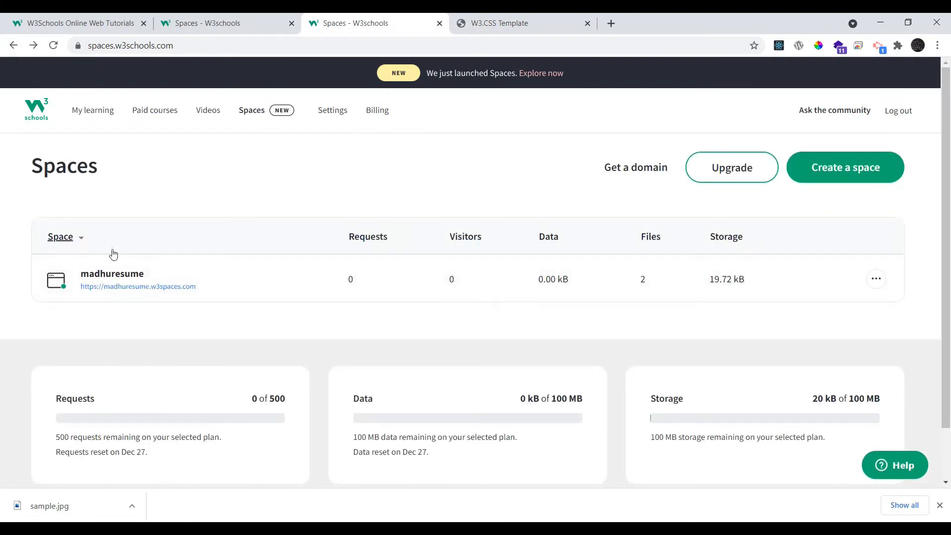
click(137, 278)
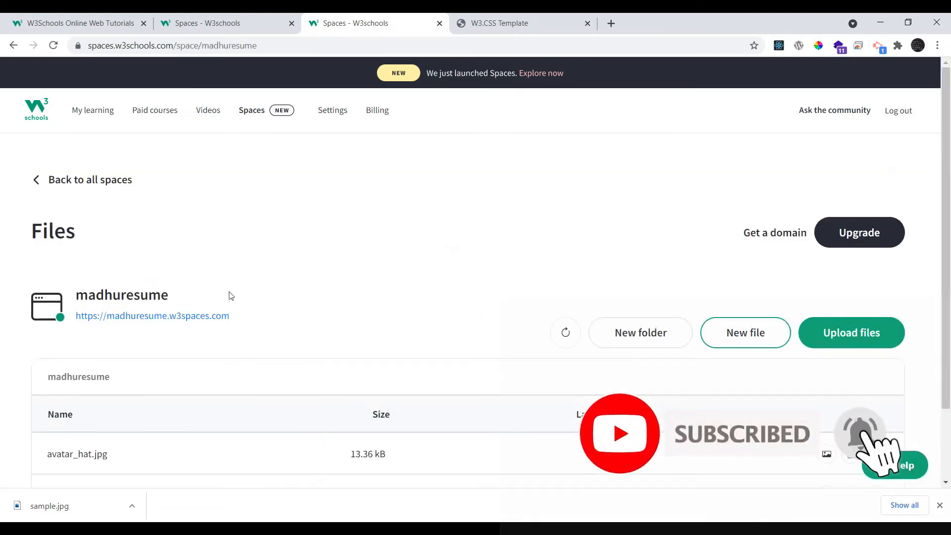
scroll(175, 411, down, 2)
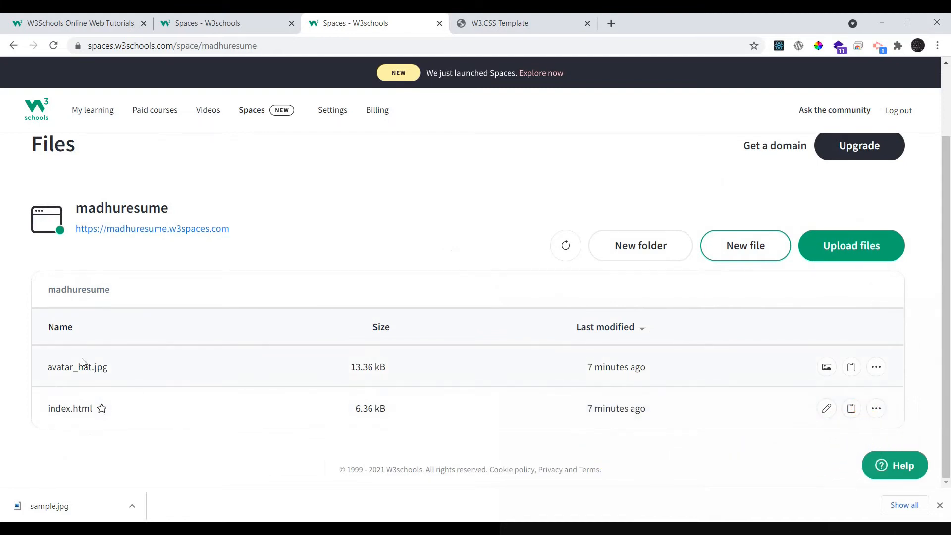
click(84, 370)
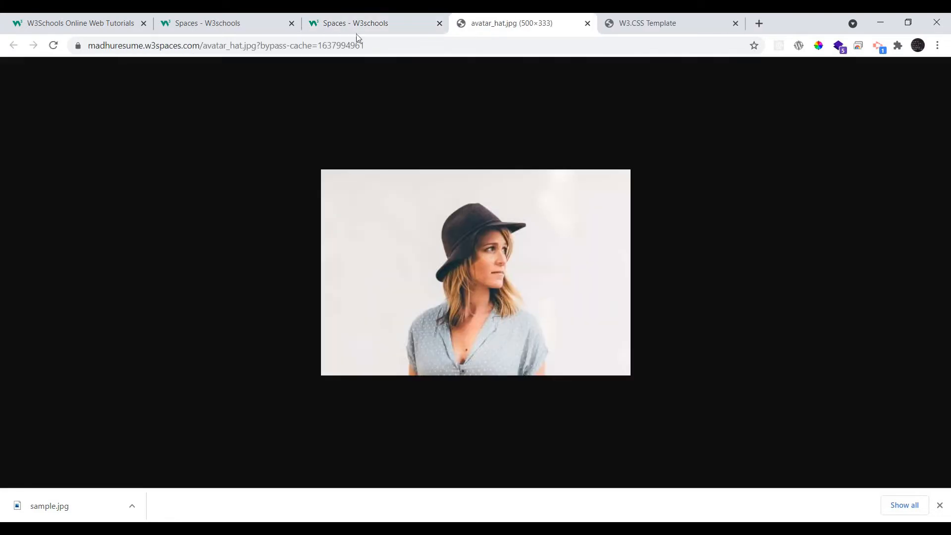
click(358, 20)
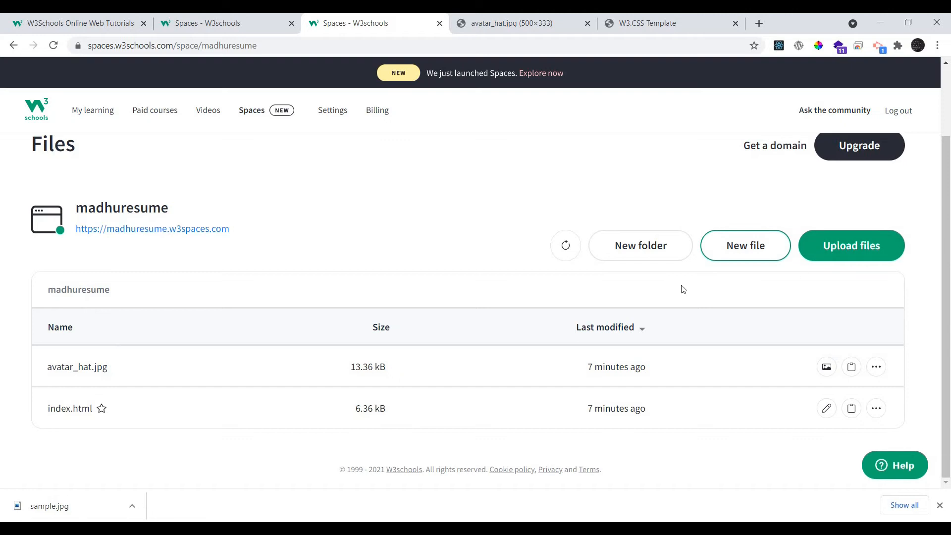
Step: Upload the sample image from the Downloads folder to the resume space
click(882, 251)
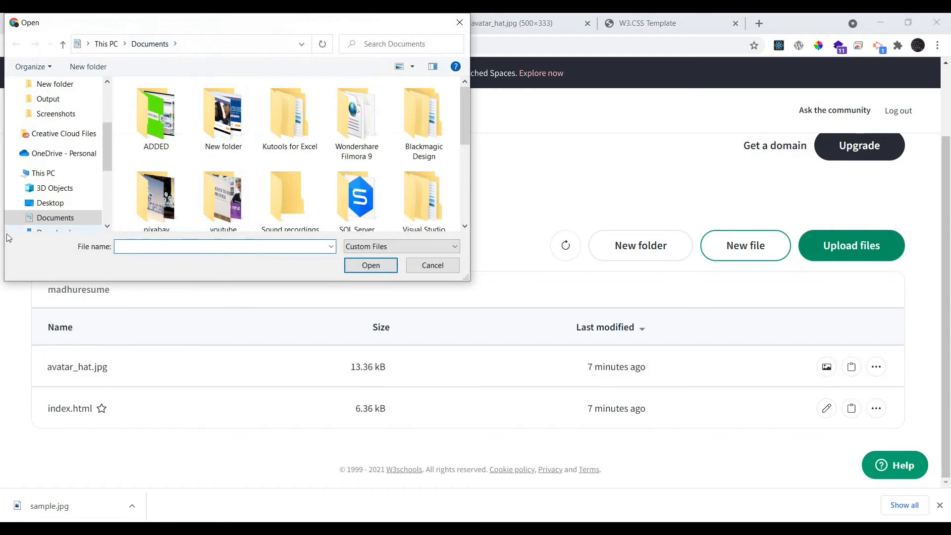
scroll(55, 198, down, 3)
click(55, 128)
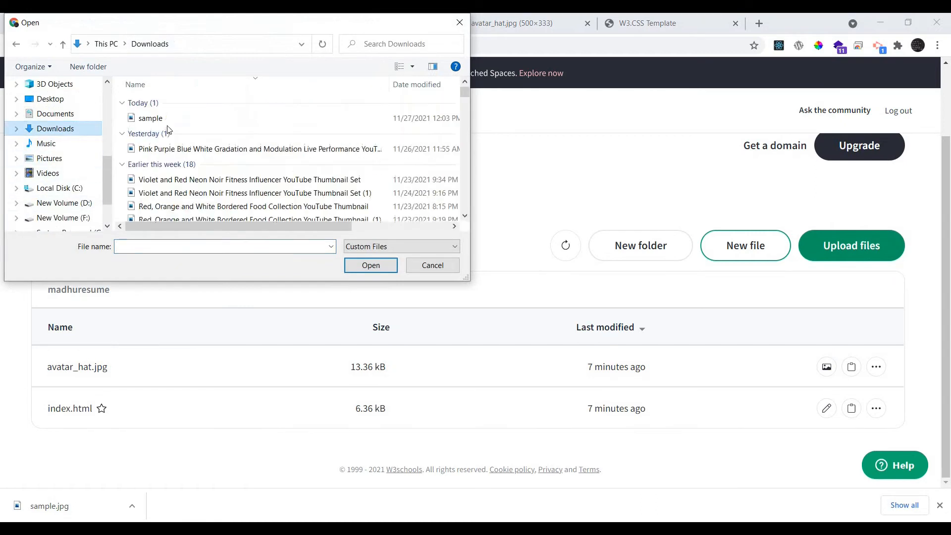
click(227, 117)
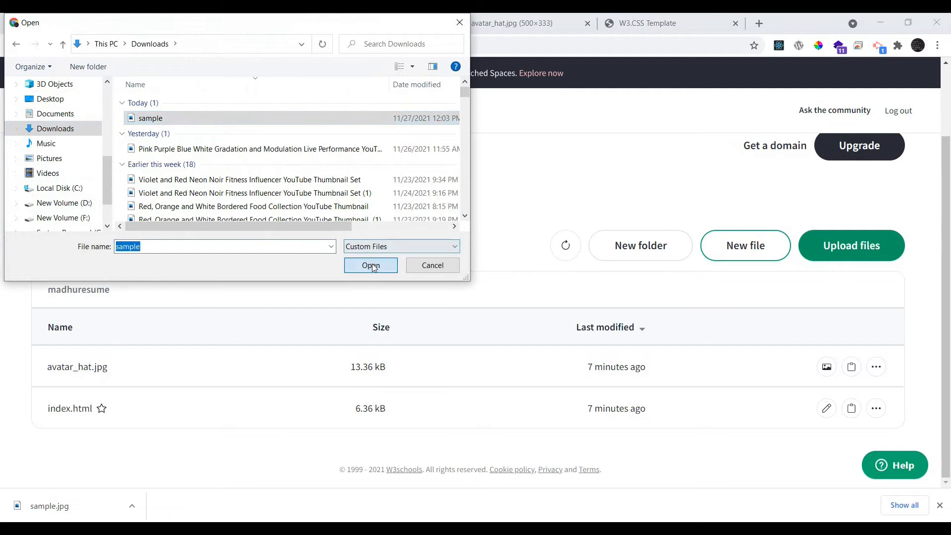
click(371, 266)
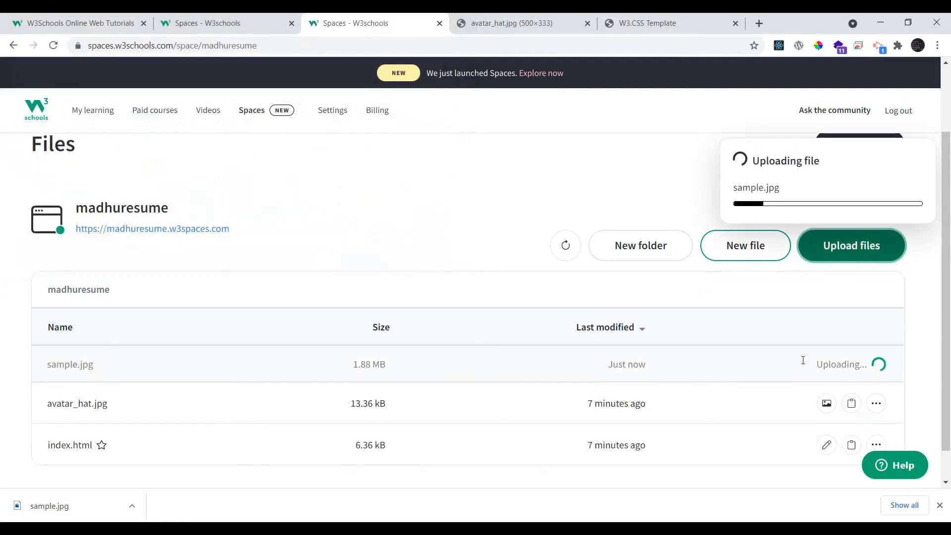
Step: Open index.html for editing and check the current live CV page while it loads
scroll(700, 399, down, 1)
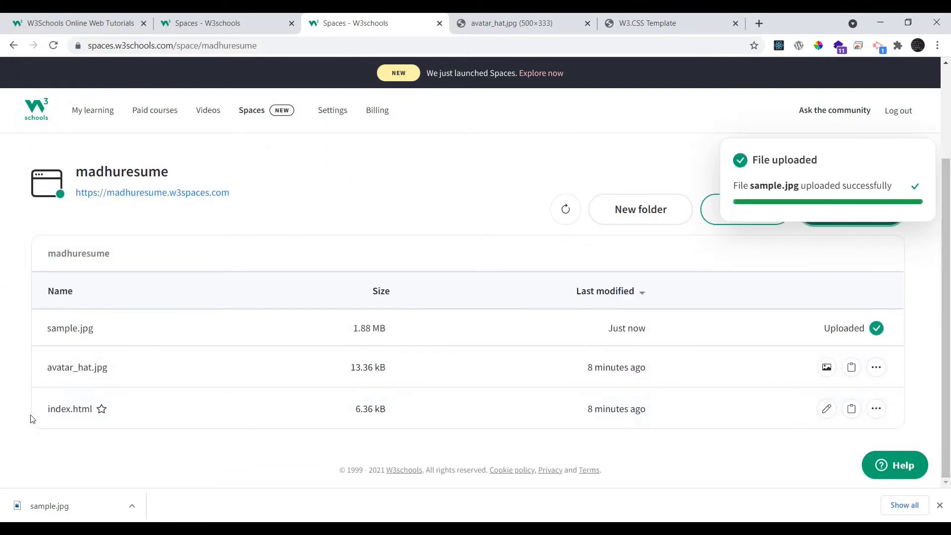
click(74, 410)
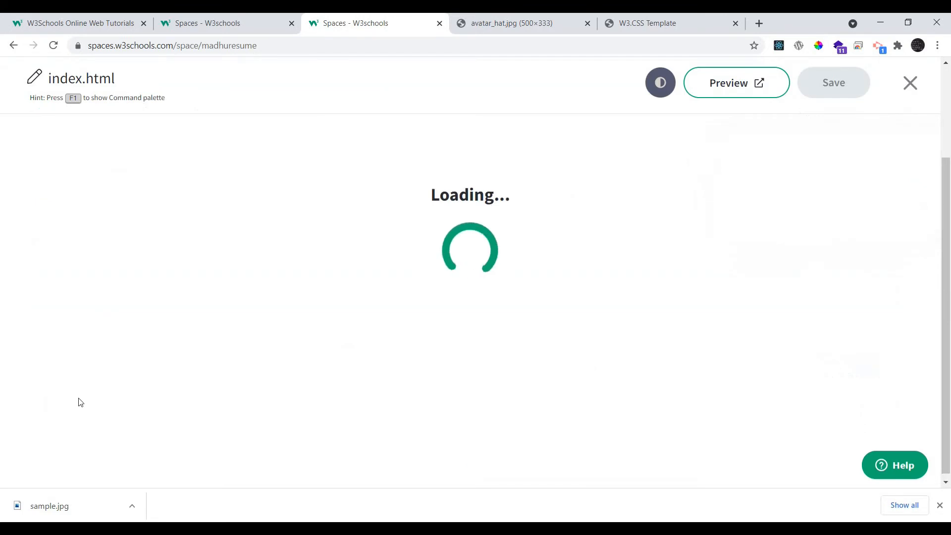
click(659, 27)
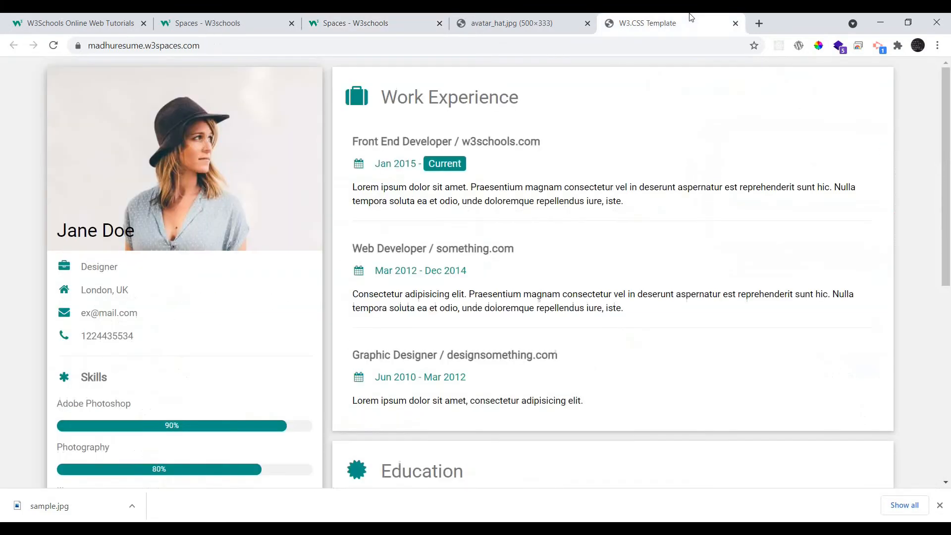
click(410, 18)
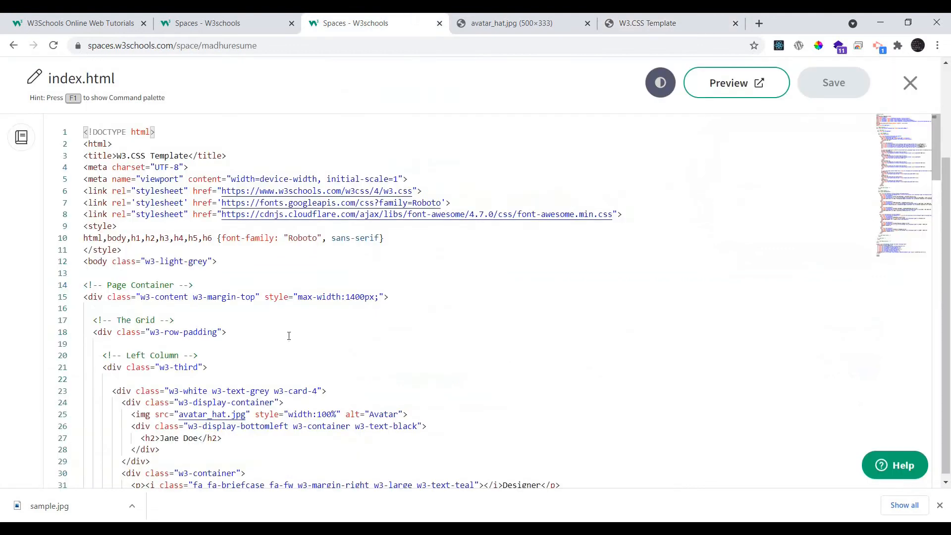
Step: Set the profile image source in index.html to sample.jpg and save the file
scroll(272, 366, down, 2)
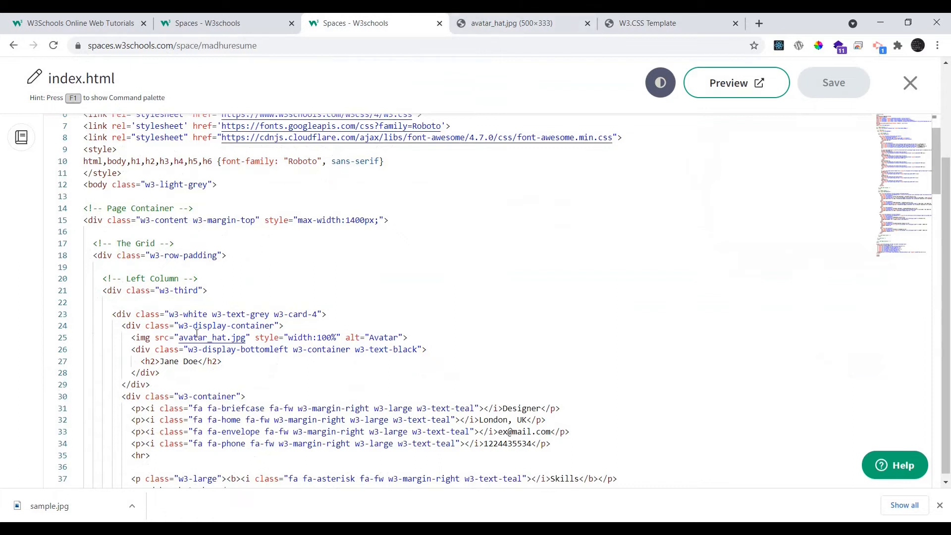
click(223, 337)
key(BackSpace)
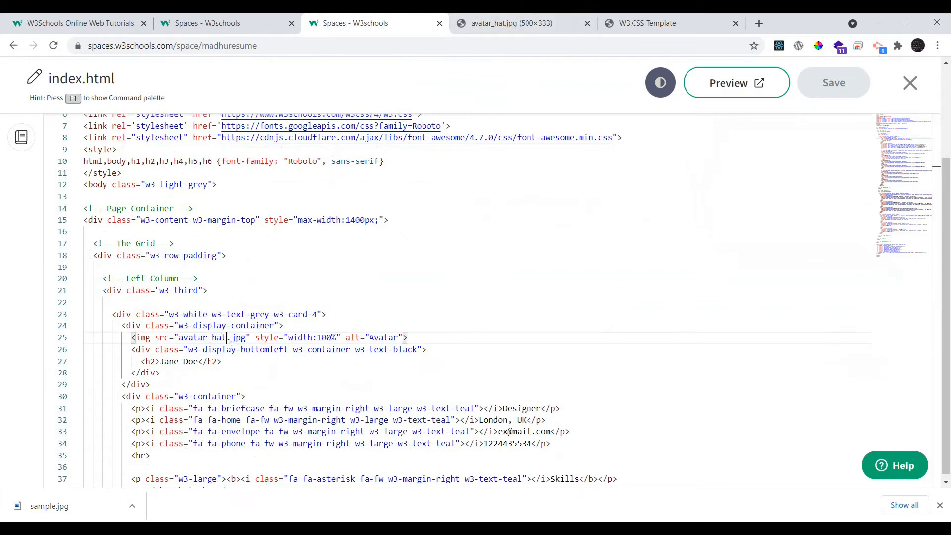
key(BackSpace)
key(BackSpace)
key(BackSpace)
key(BackSpace)
key(BackSpace)
key(BackSpace)
key(BackSpace)
key(BackSpace)
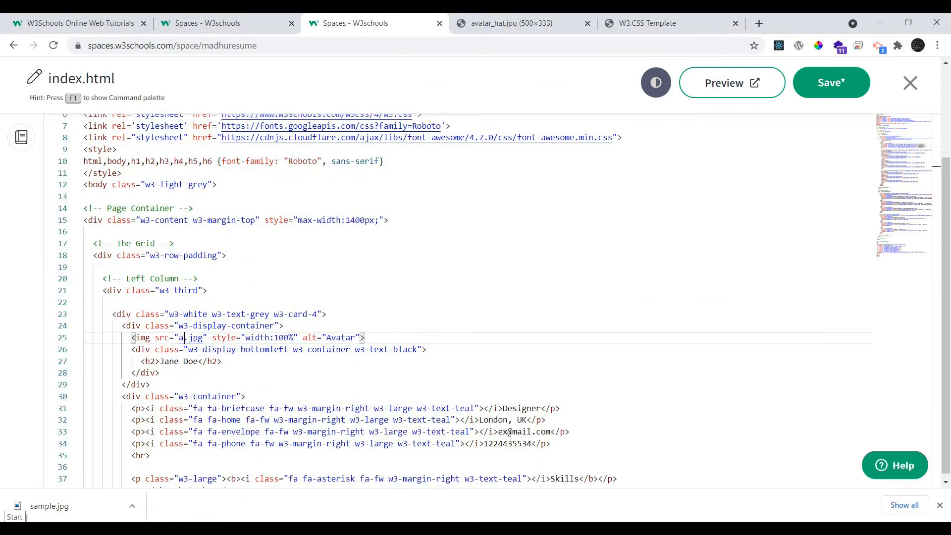
key(BackSpace)
text(sample)
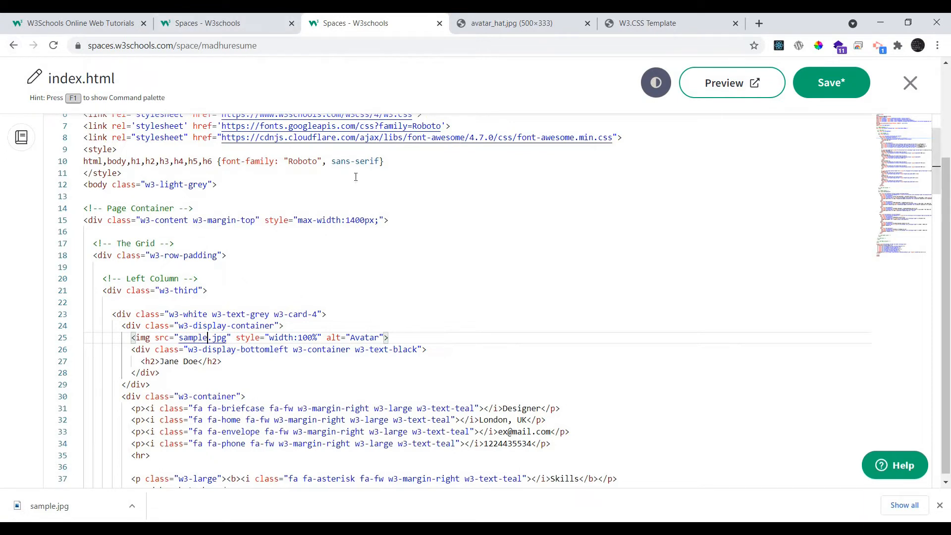
click(819, 86)
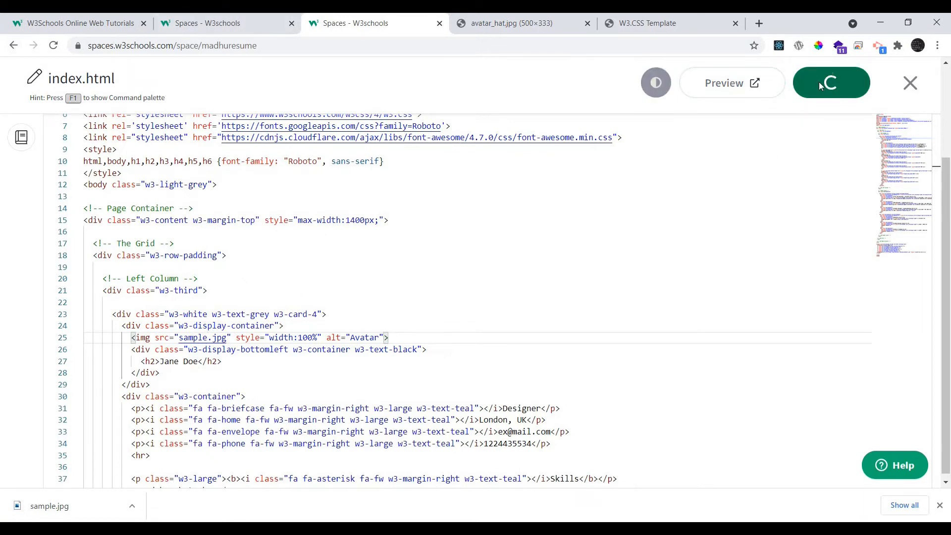
Step: Reload the live CV page and check the profile photo and the sections around it
click(669, 24)
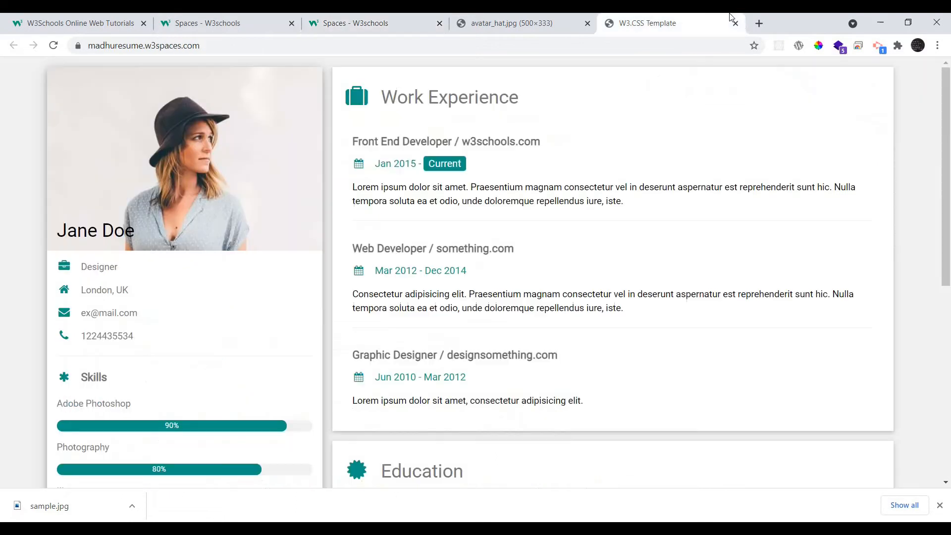
click(605, 44)
key(Return)
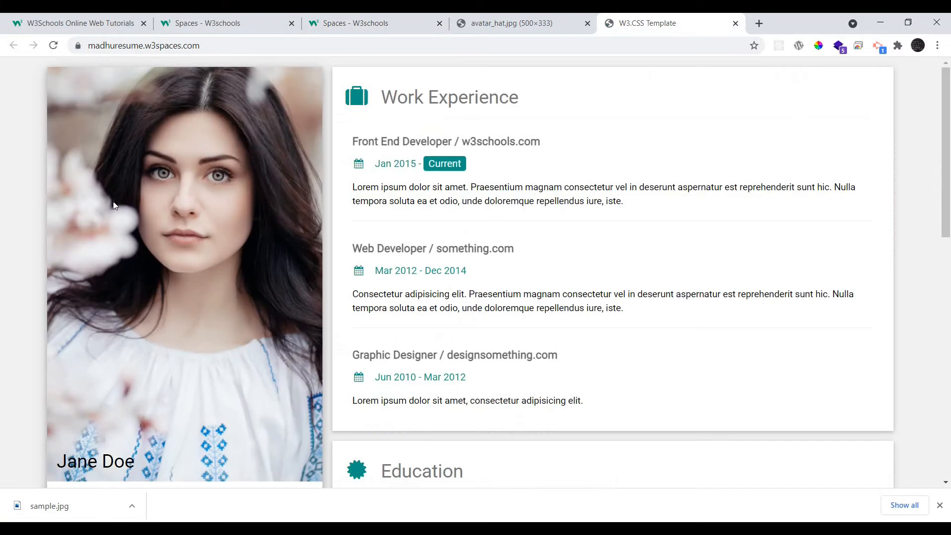
scroll(156, 312, down, 4)
scroll(155, 312, up, 4)
Step: Look through the left column code in index.html and highlight the Work Experience heading on the live page
click(339, 18)
scroll(297, 297, down, 5)
scroll(315, 342, up, 2)
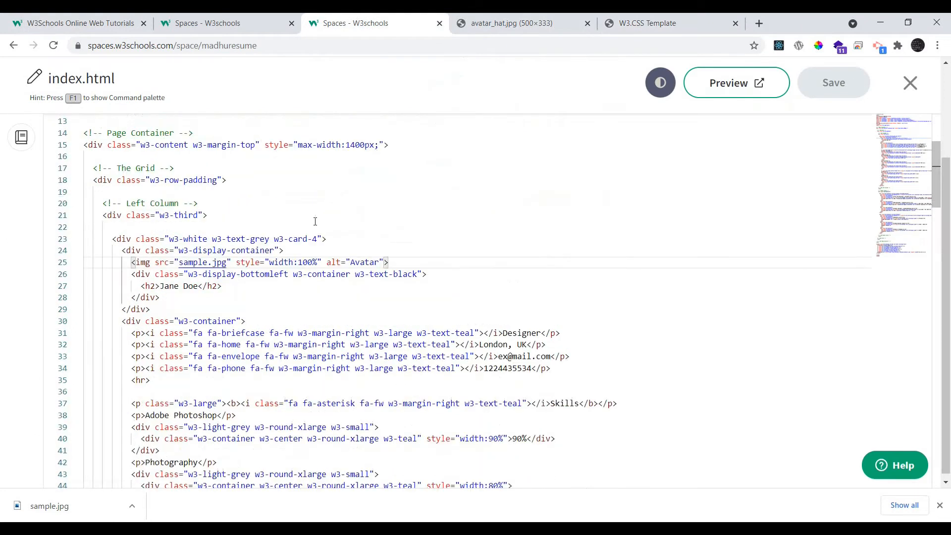
click(515, 19)
click(649, 20)
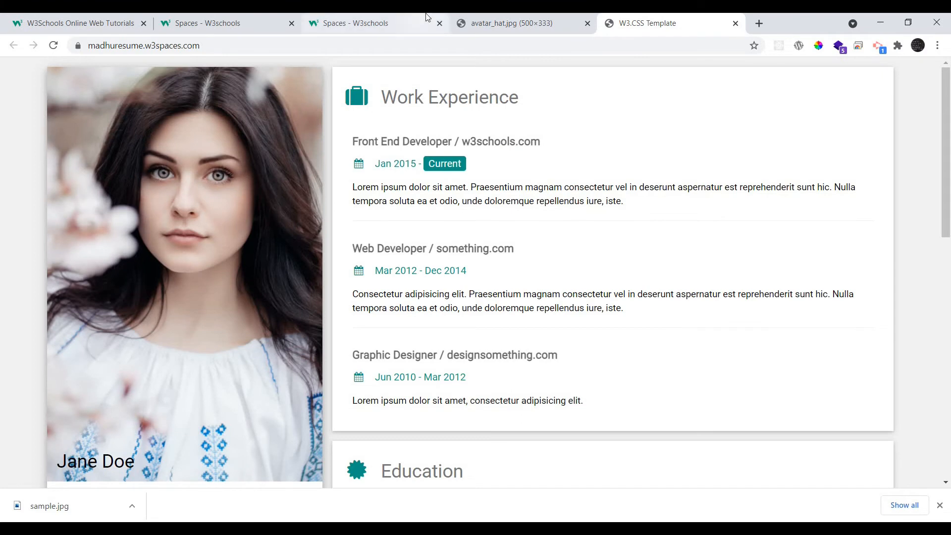
drag(383, 96, 540, 96)
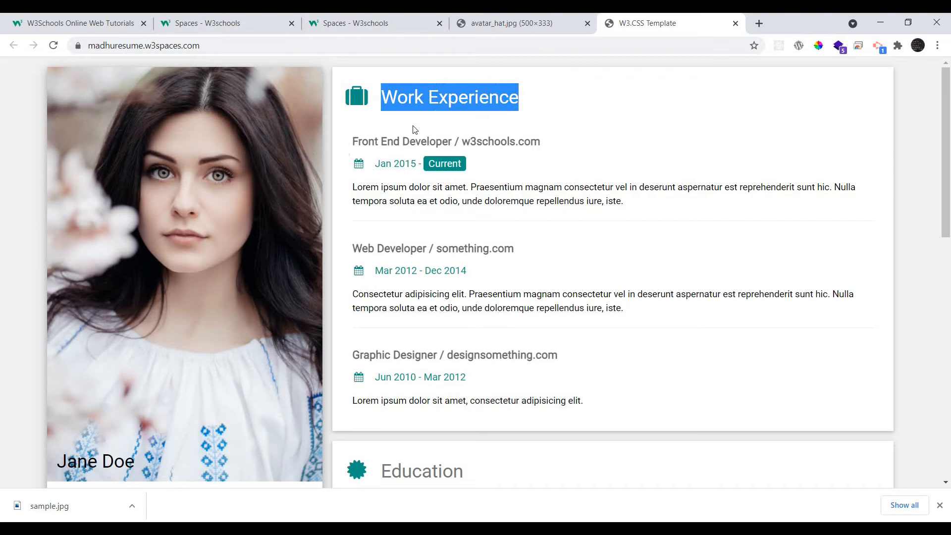
Step: Locate the job title, location, email and phone lines in the left column code of index.html
key(ctrl+3)
scroll(229, 332, down, 3)
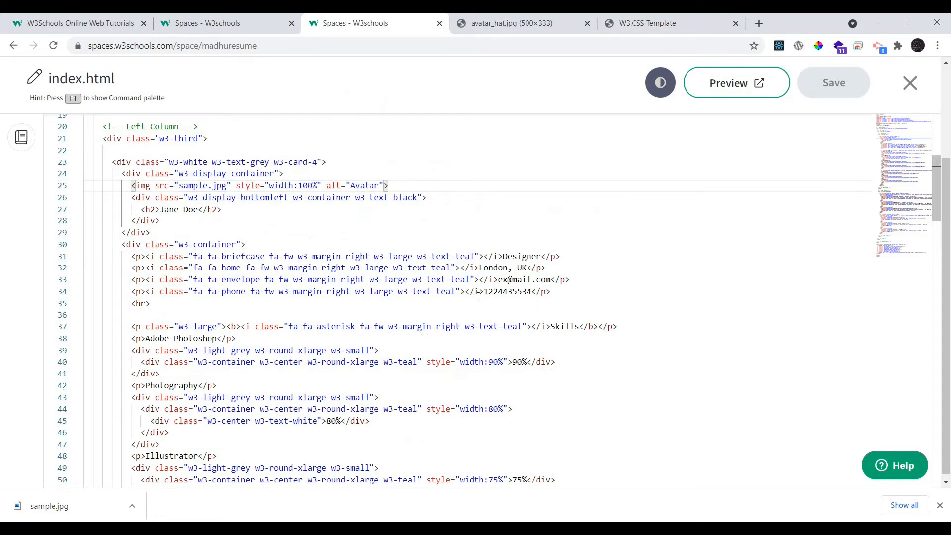
click(499, 267)
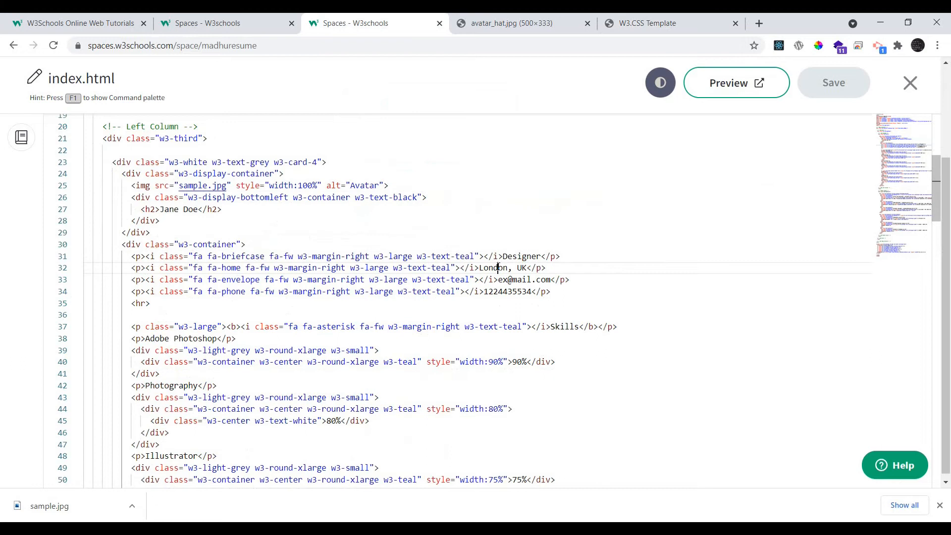
click(523, 280)
click(526, 293)
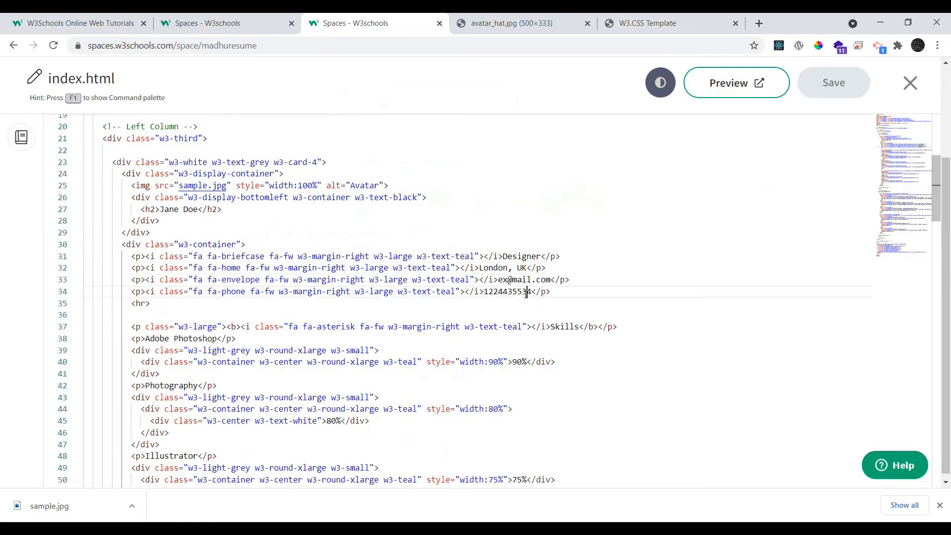
click(520, 256)
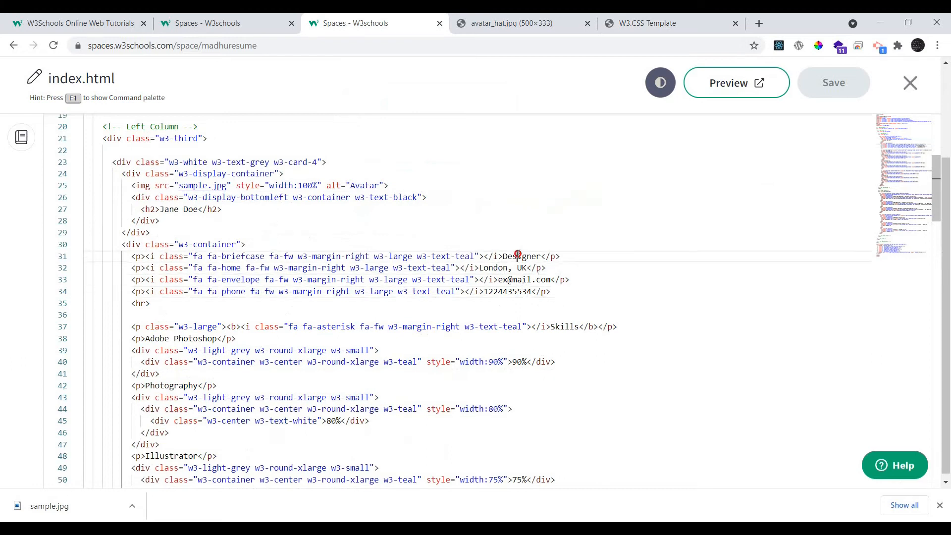
Step: Find the profile details on the live CV page and highlight the Designer job title
click(499, 19)
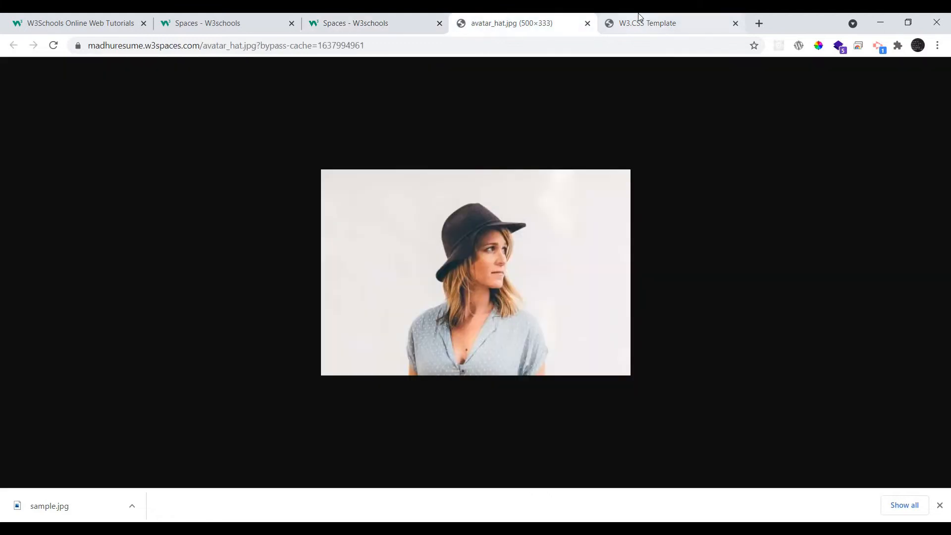
click(639, 20)
scroll(213, 255, down, 5)
scroll(214, 256, up, 1)
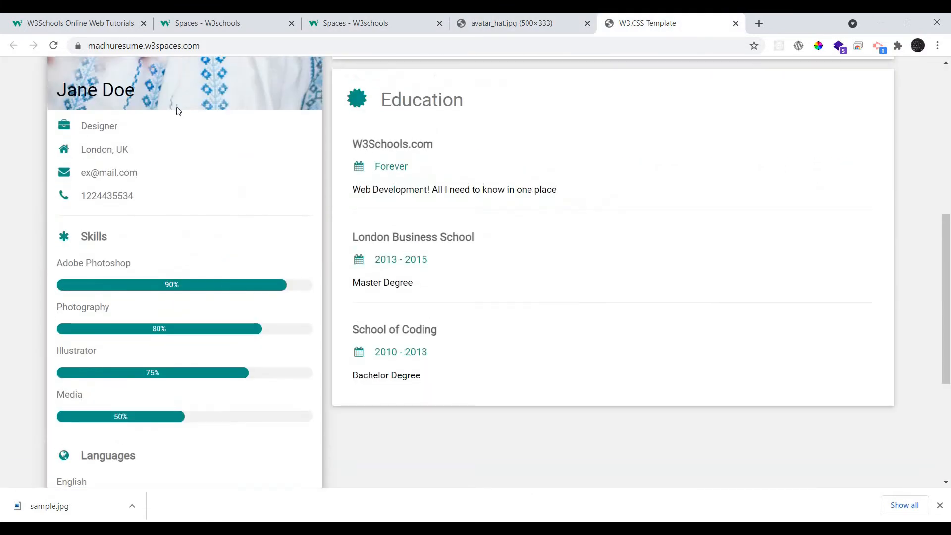
drag(138, 123, 43, 122)
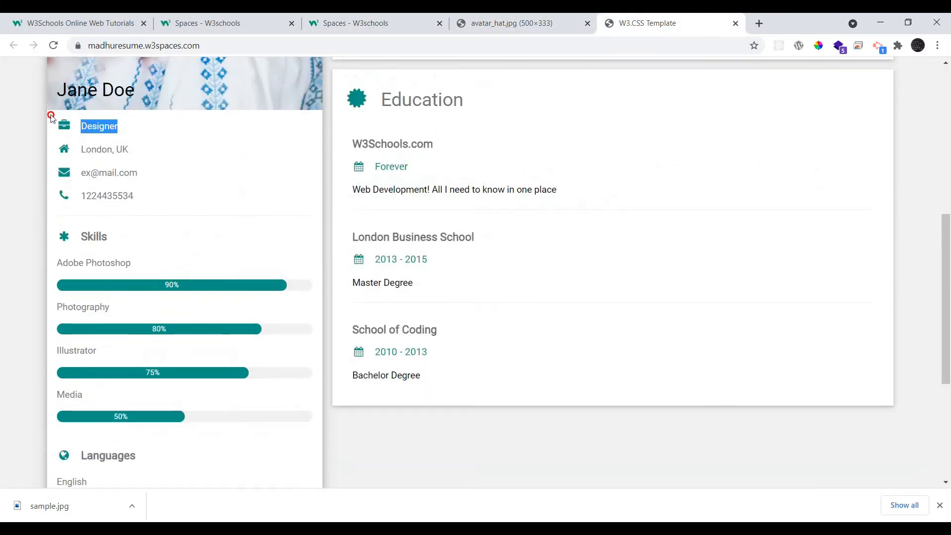
Step: Delete the Designer job title line from the left column code of index.html, and undo the deletion
click(355, 22)
drag(541, 248, 474, 255)
click(527, 268)
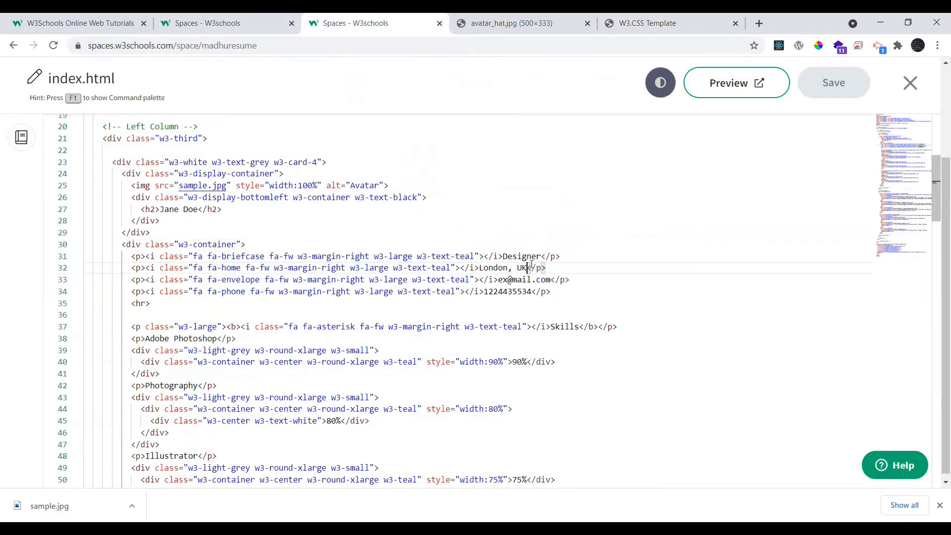
drag(562, 256, 131, 256)
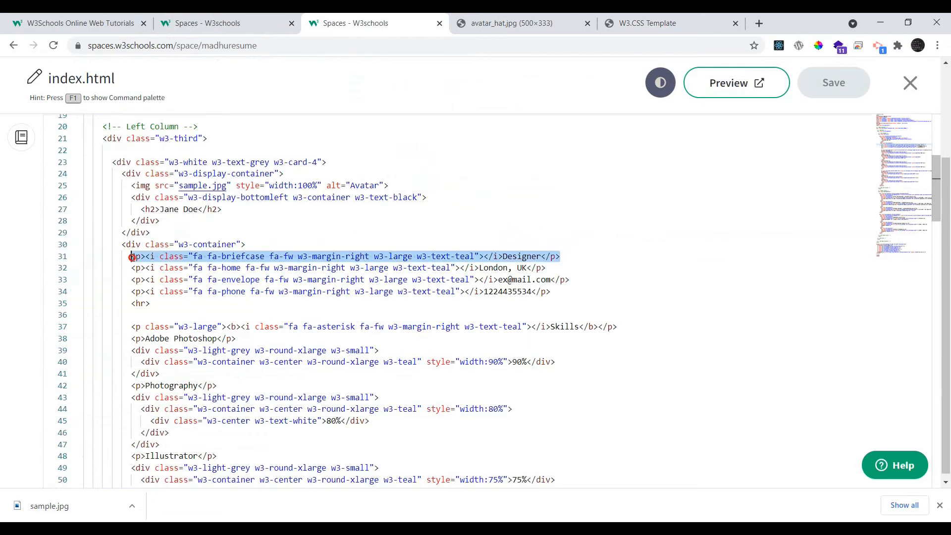
key(Delete)
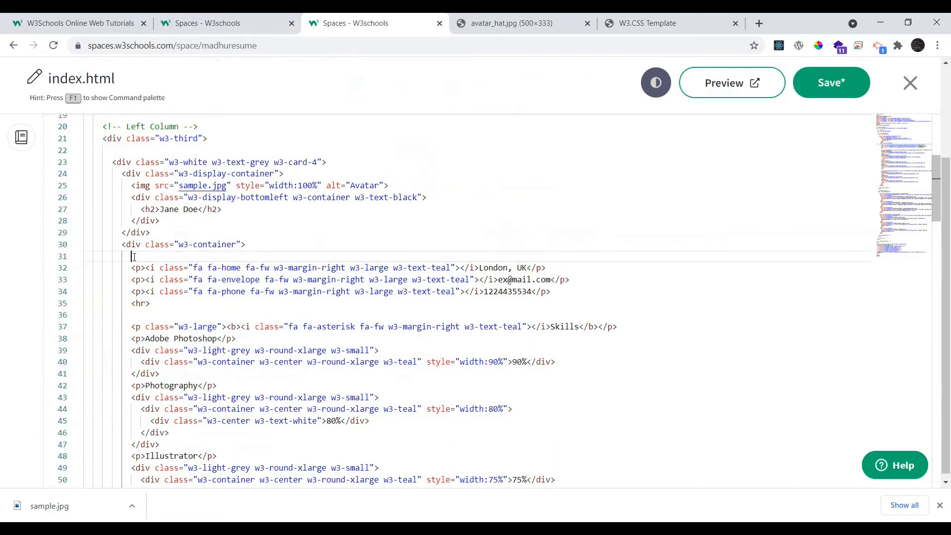
key(ctrl+z)
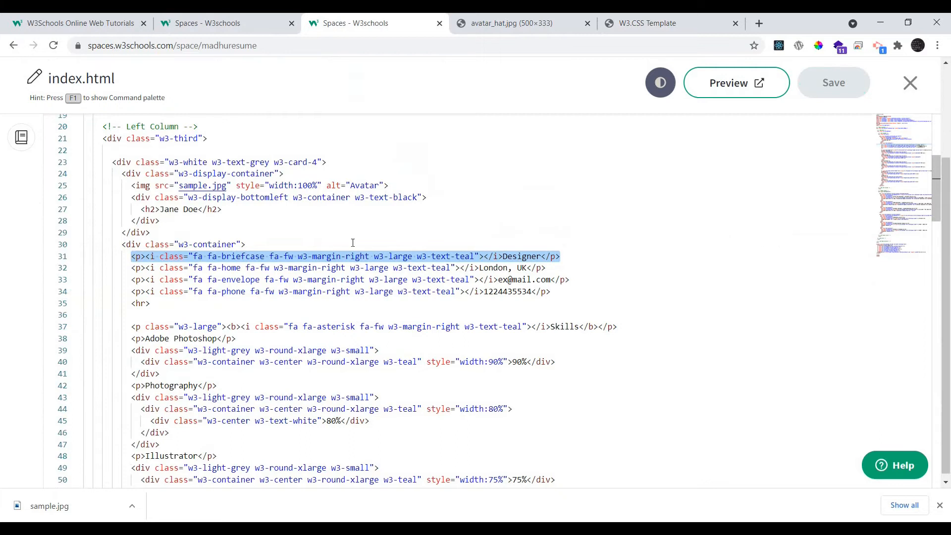
Step: Remove only the closing paragraph tag after Designer in the job title line, and undo the removal
click(557, 263)
drag(568, 257, 542, 255)
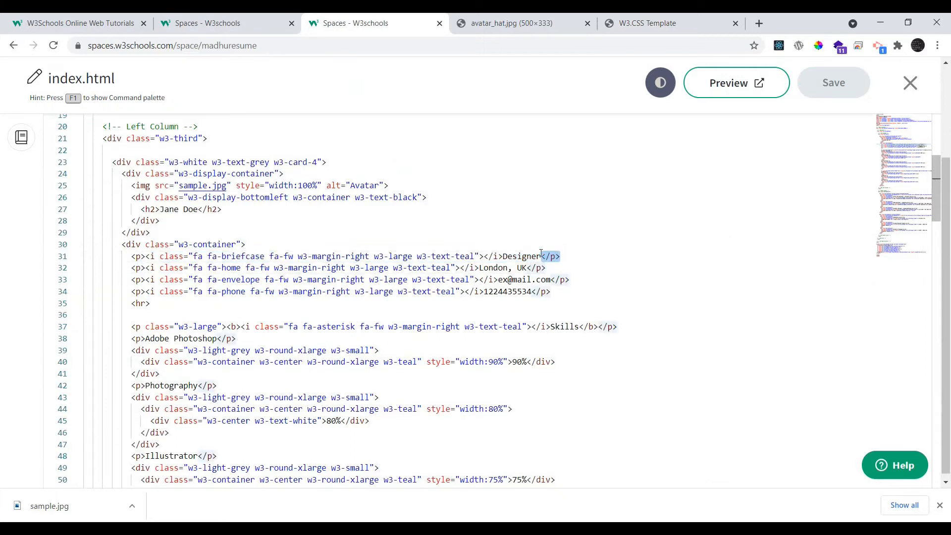
key(BackSpace)
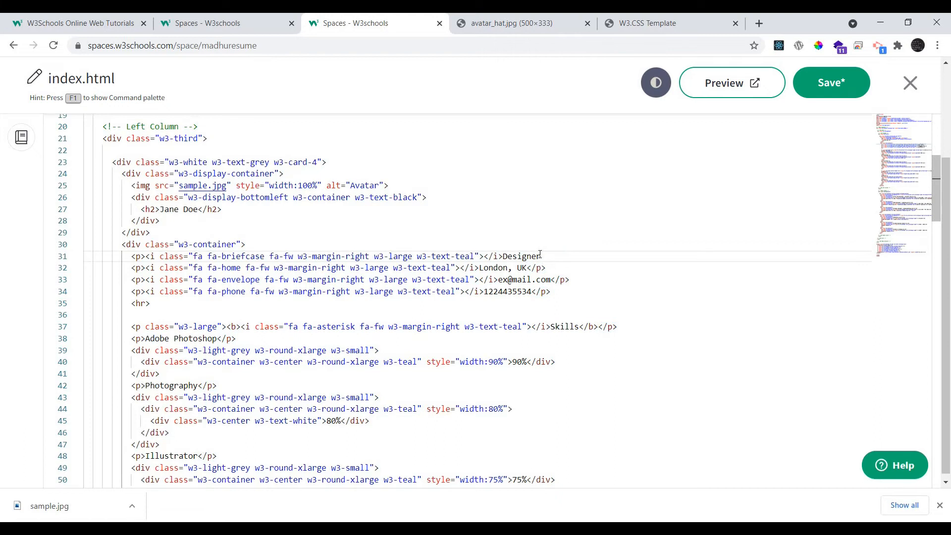
key(ctrl+z)
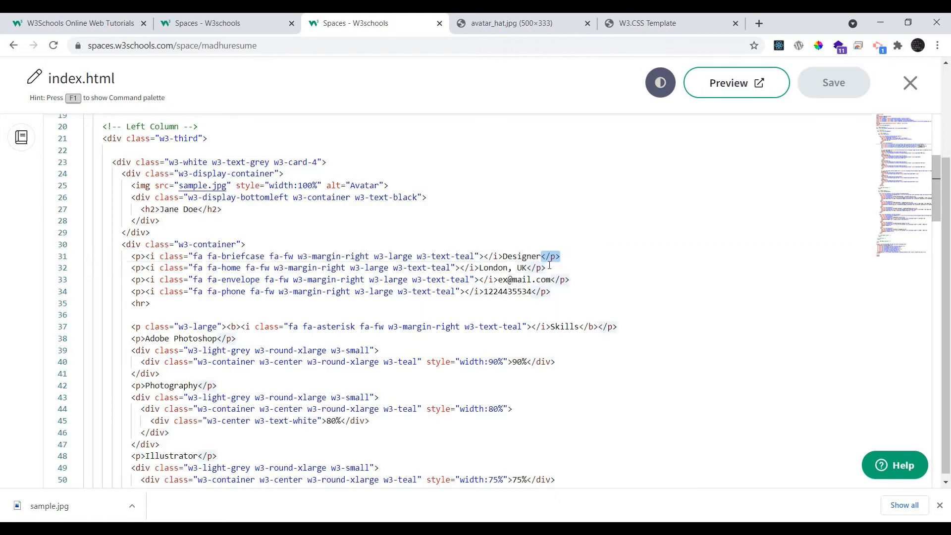
click(571, 260)
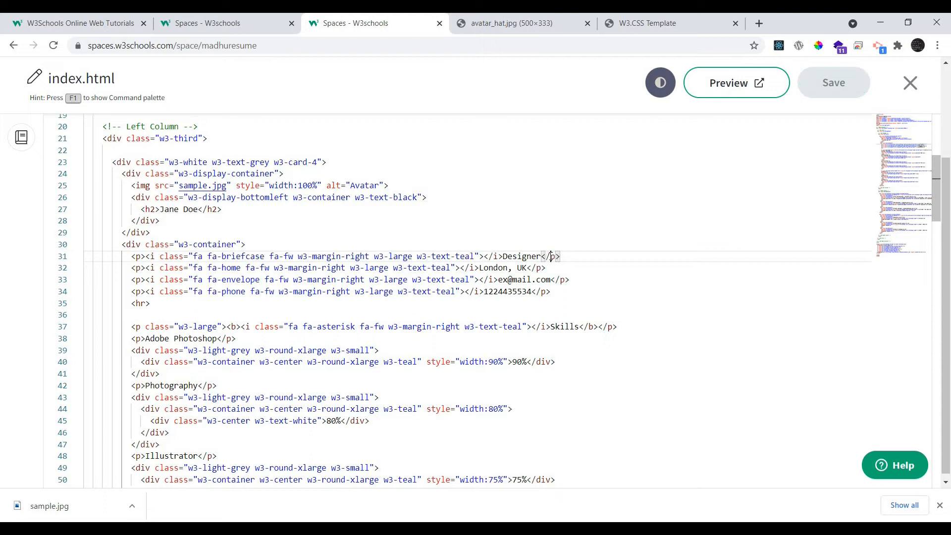
Step: Examine the left column code from the job title line through the Skills and Languages entries, including where its container closes
drag(133, 256, 617, 266)
click(307, 303)
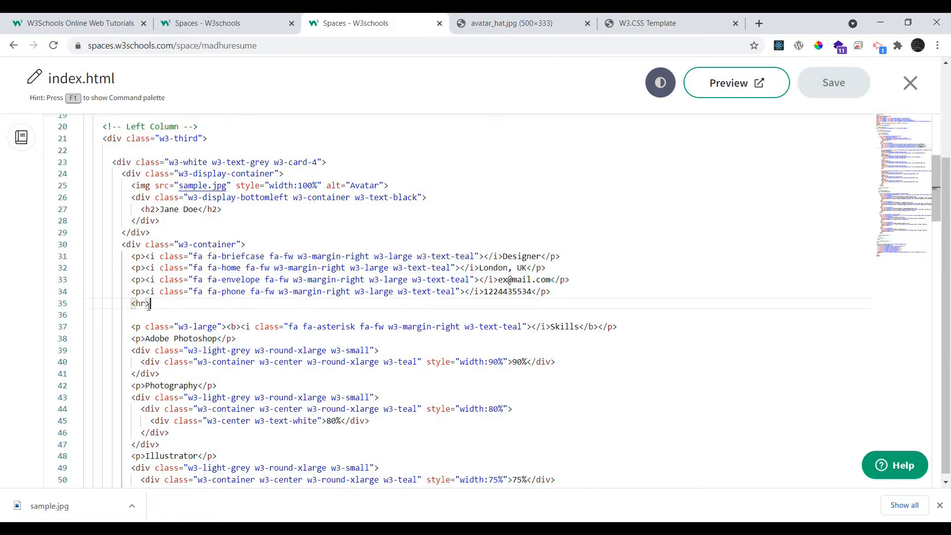
scroll(158, 284, down, 1)
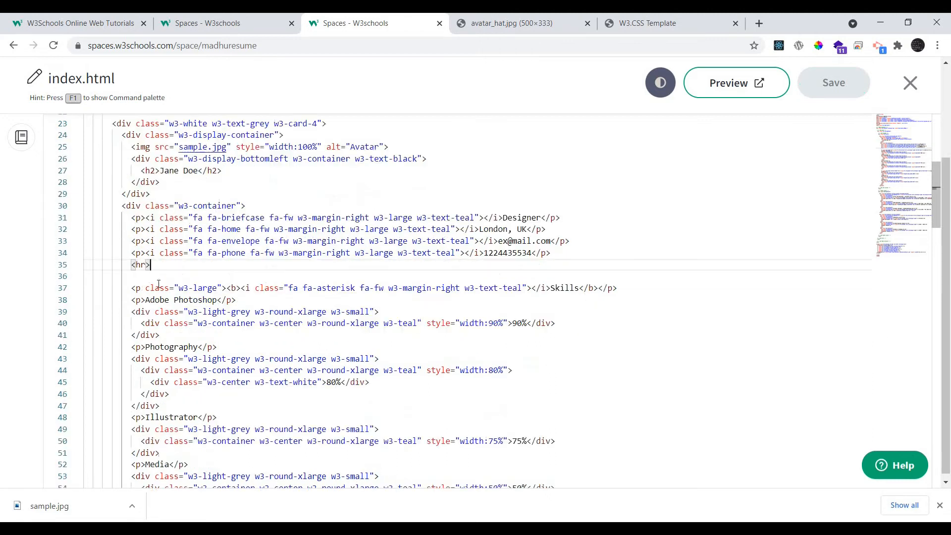
click(135, 207)
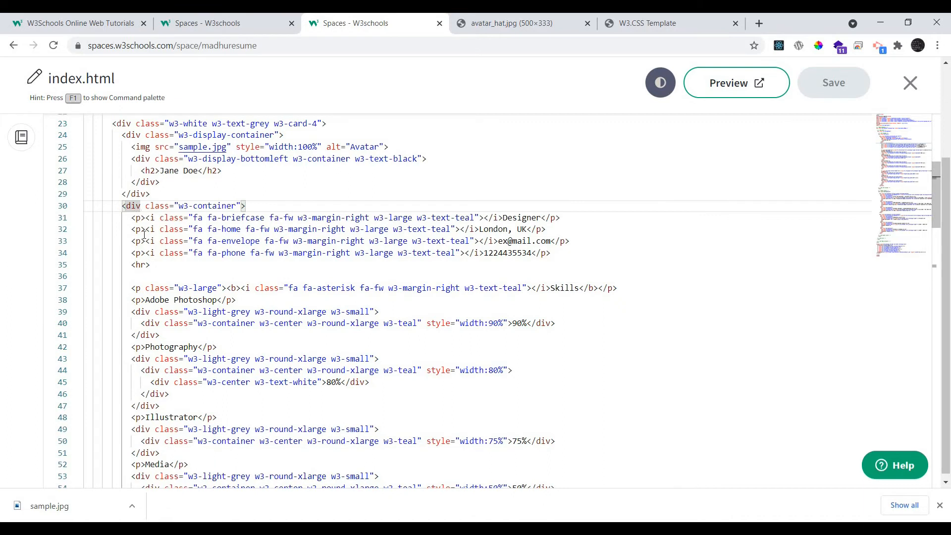
scroll(144, 236, down, 2)
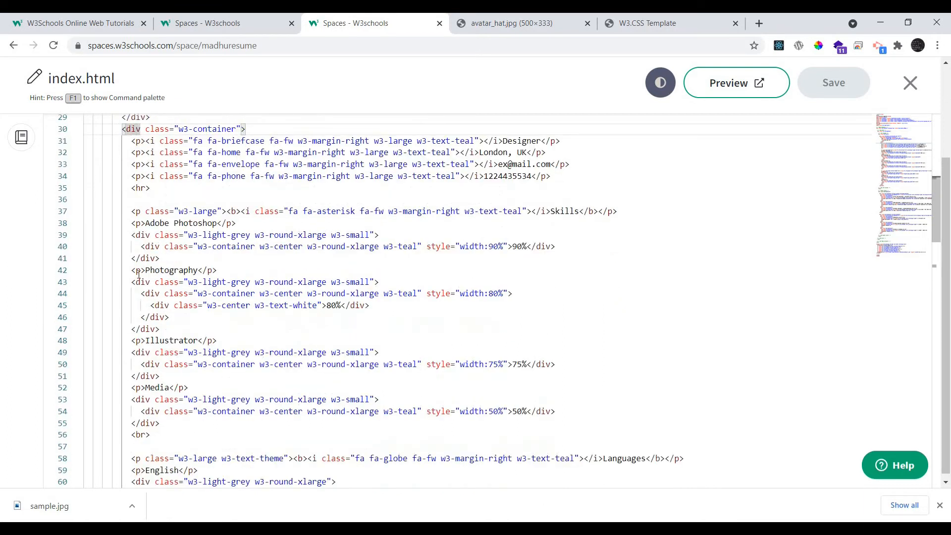
scroll(135, 286, down, 4)
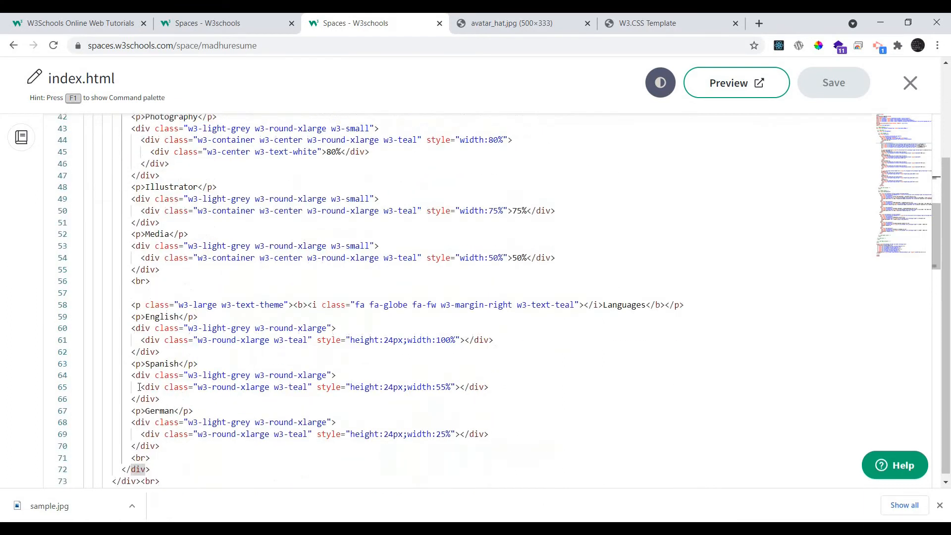
scroll(139, 386, up, 1)
click(182, 157)
click(188, 226)
click(161, 275)
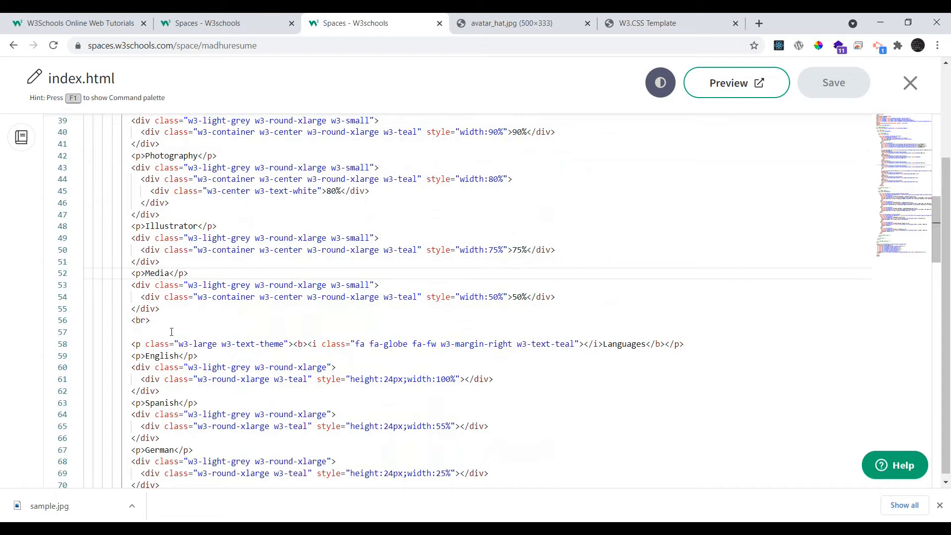
click(136, 276)
Step: Check the Languages section on the live CV page and return to the index.html code
click(570, 20)
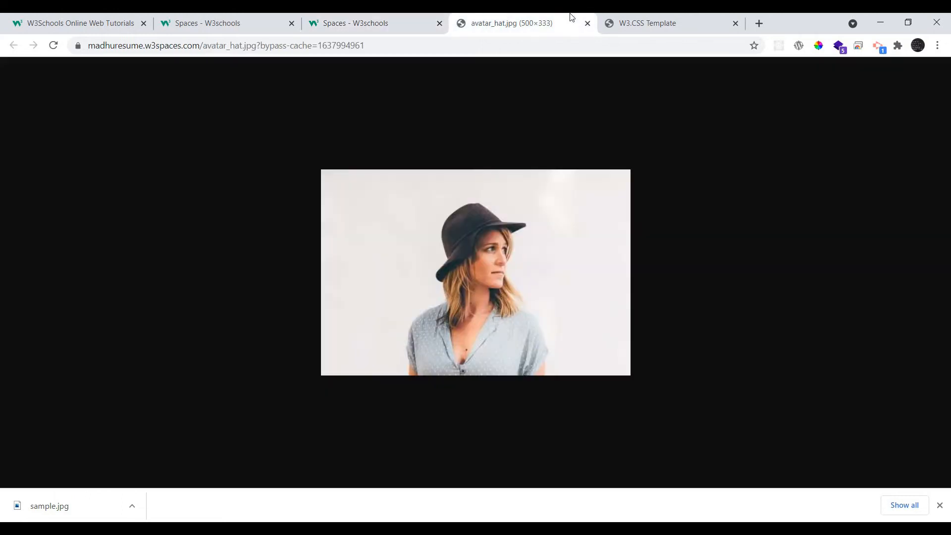
click(619, 21)
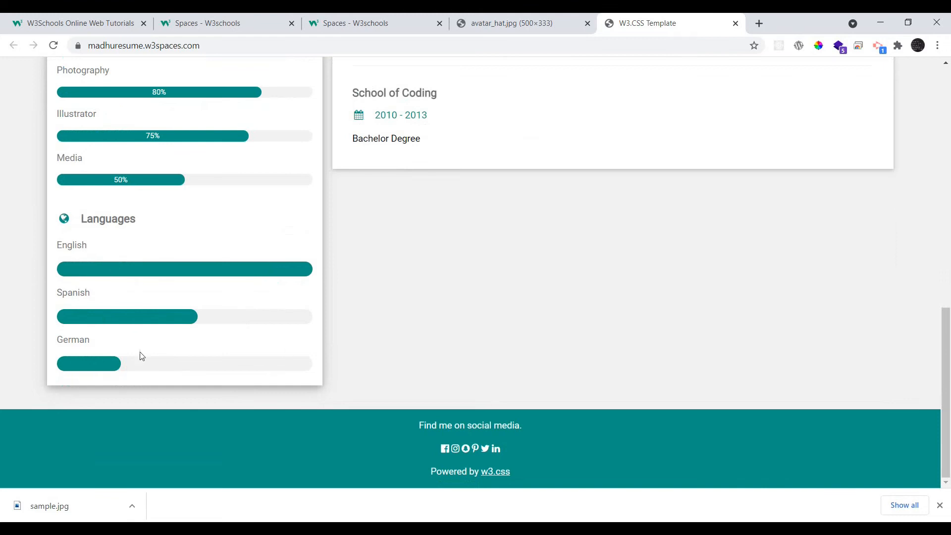
click(491, 18)
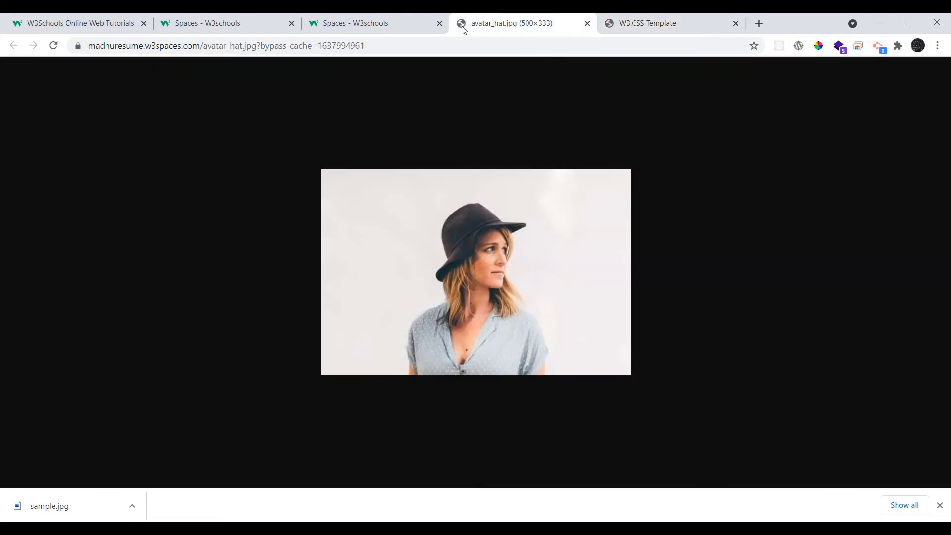
click(396, 23)
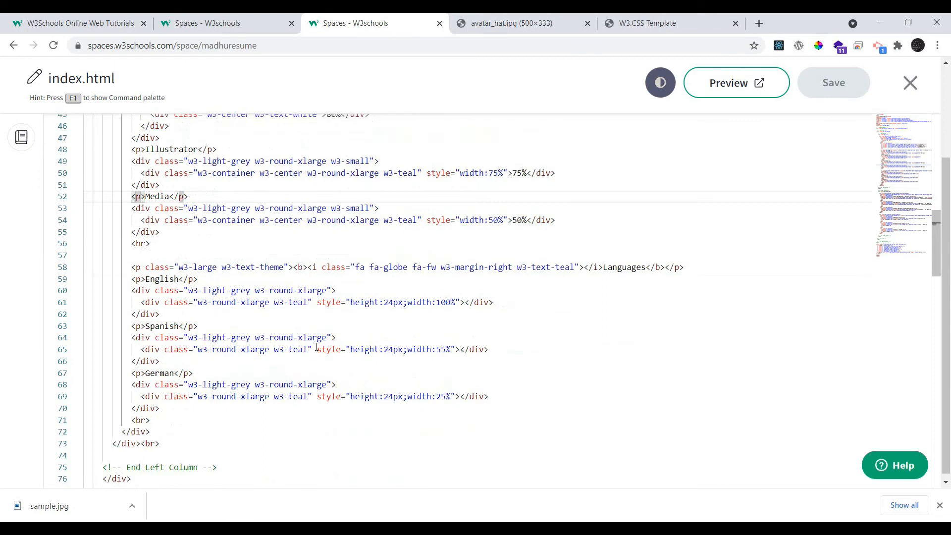
Step: Replace the language name Spanish with "tamil" in the Languages code of index.html
click(596, 275)
drag(150, 290, 153, 282)
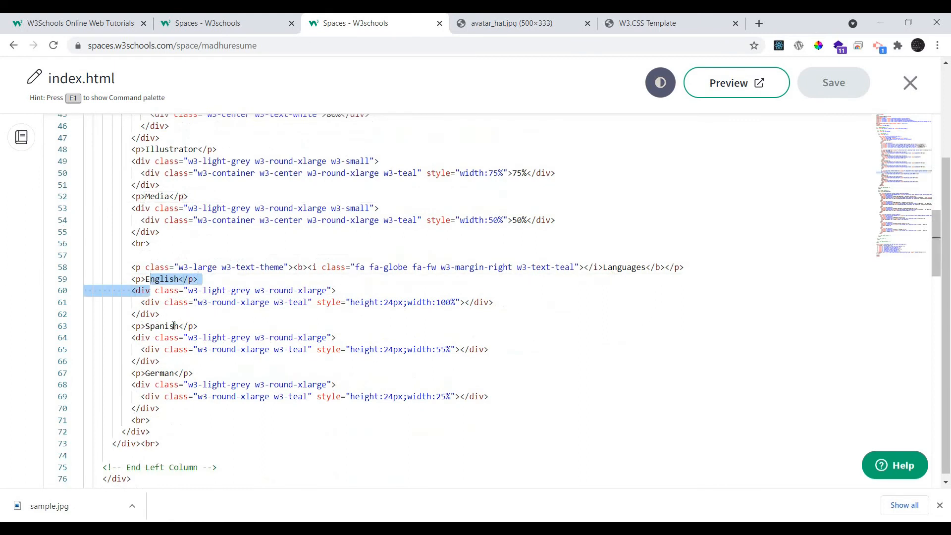
click(198, 326)
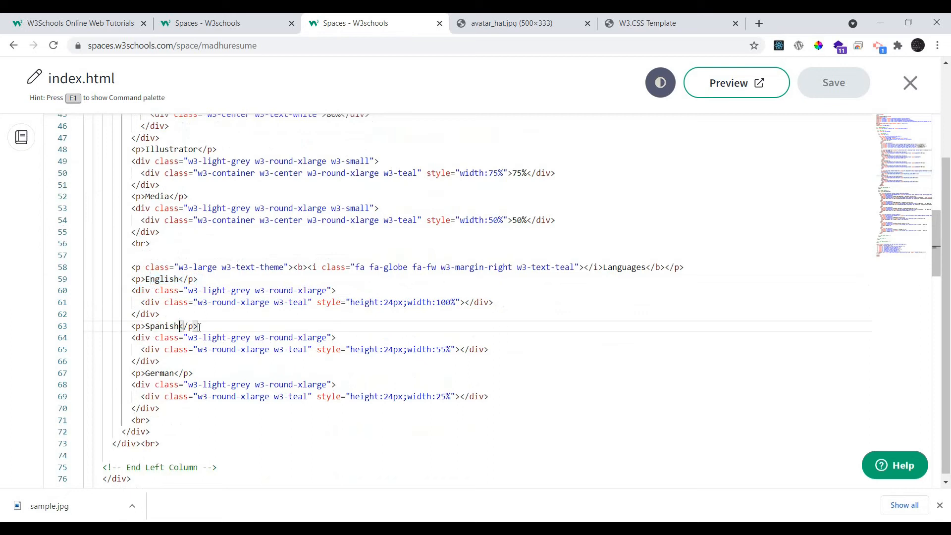
key(BackSpace)
key(BackSpace)
key(BackSpace)
key(BackSpace)
key(BackSpace)
key(BackSpace)
key(BackSpace)
text(tamil)
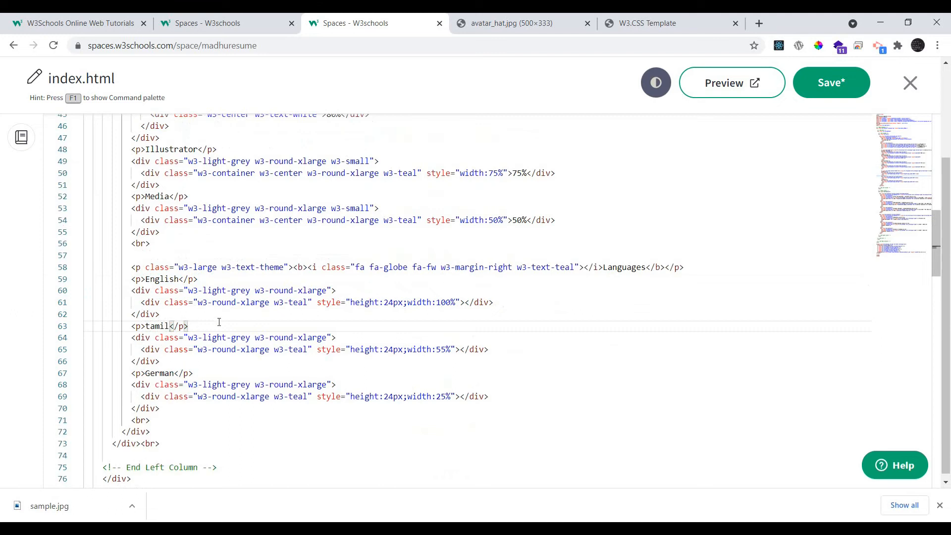
Step: Delete the German entry with its progress bar and the following line break from the Languages code
click(168, 366)
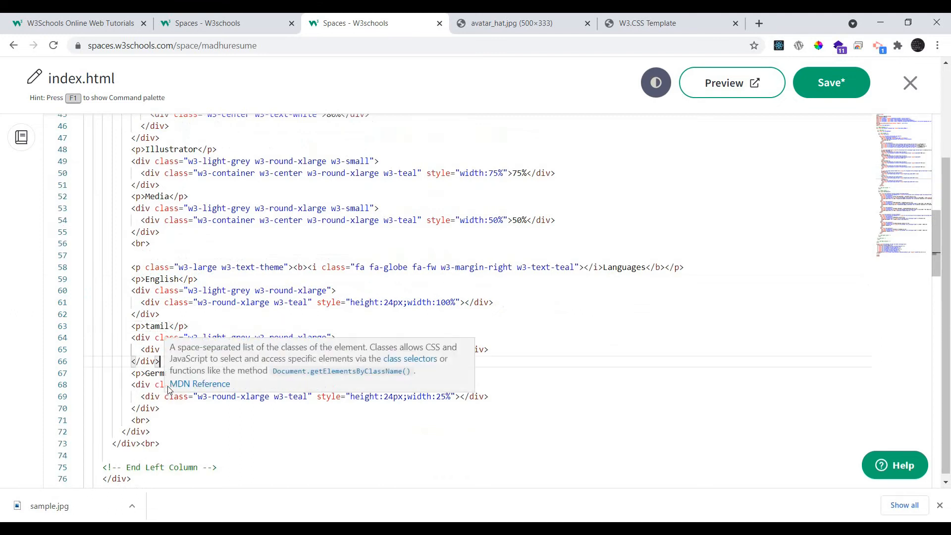
click(141, 338)
drag(129, 373, 202, 375)
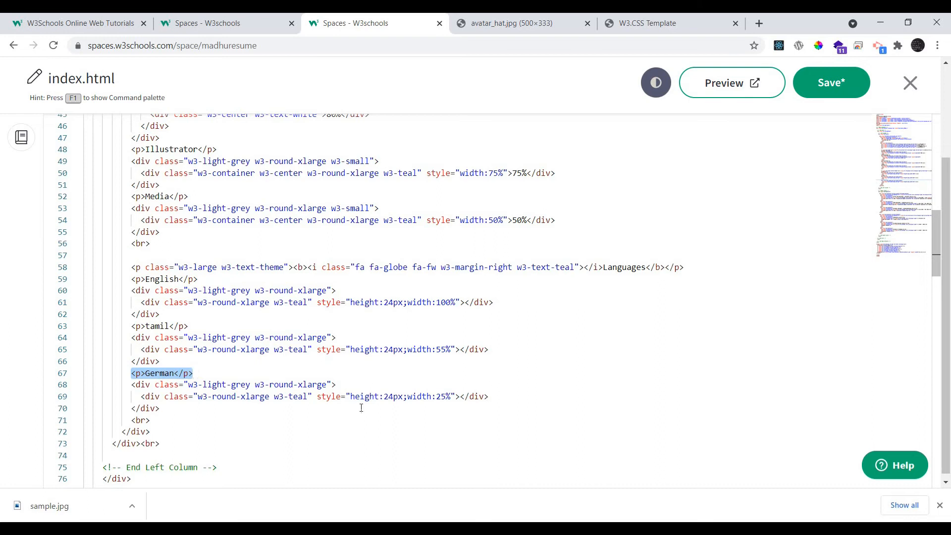
click(291, 386)
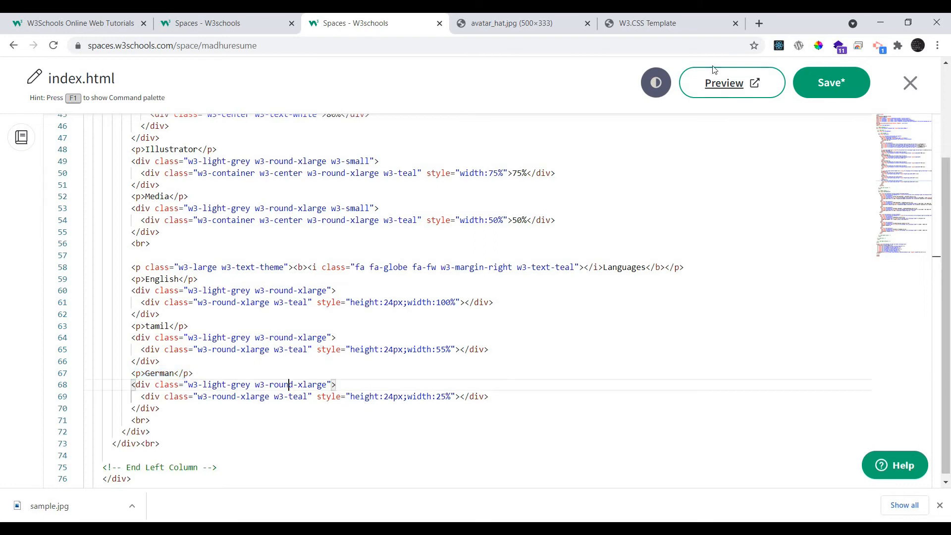
click(658, 19)
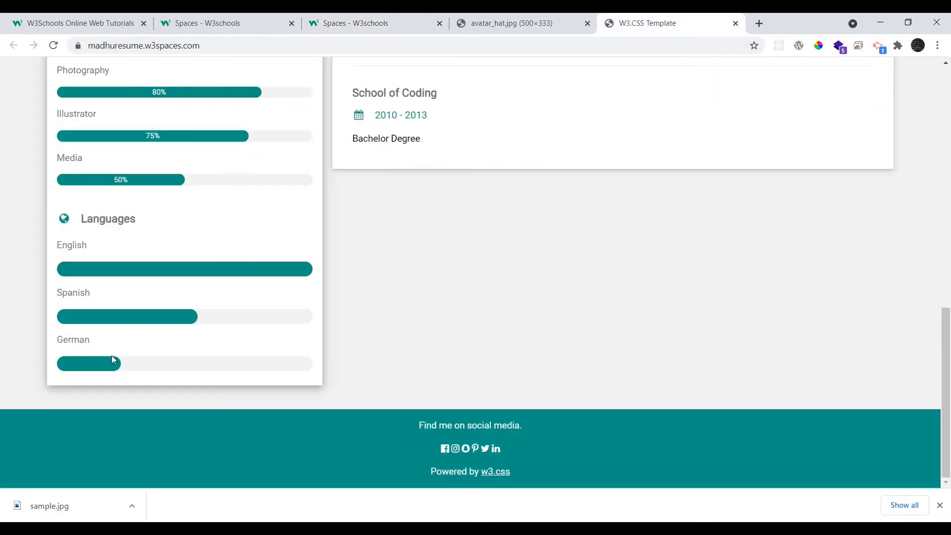
click(317, 23)
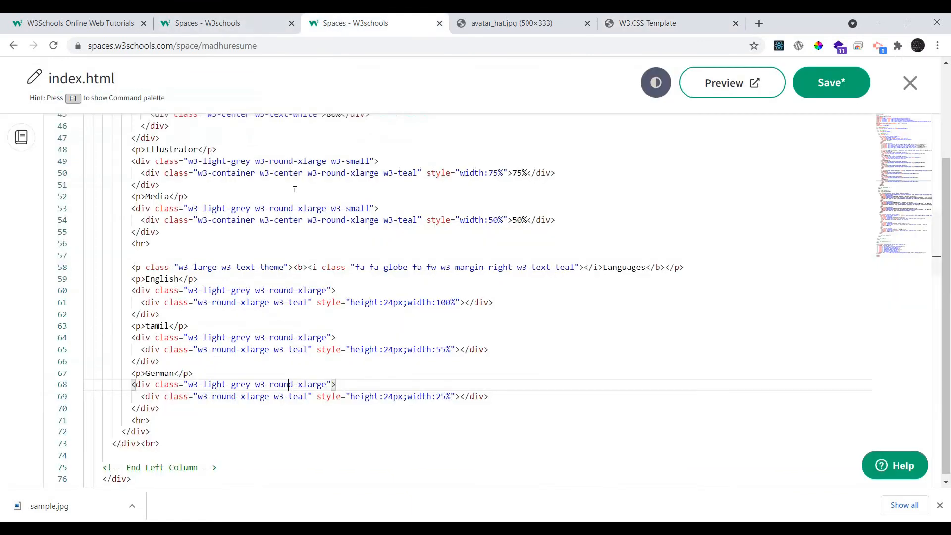
drag(166, 408, 132, 373)
click(165, 424)
key(BackSpace)
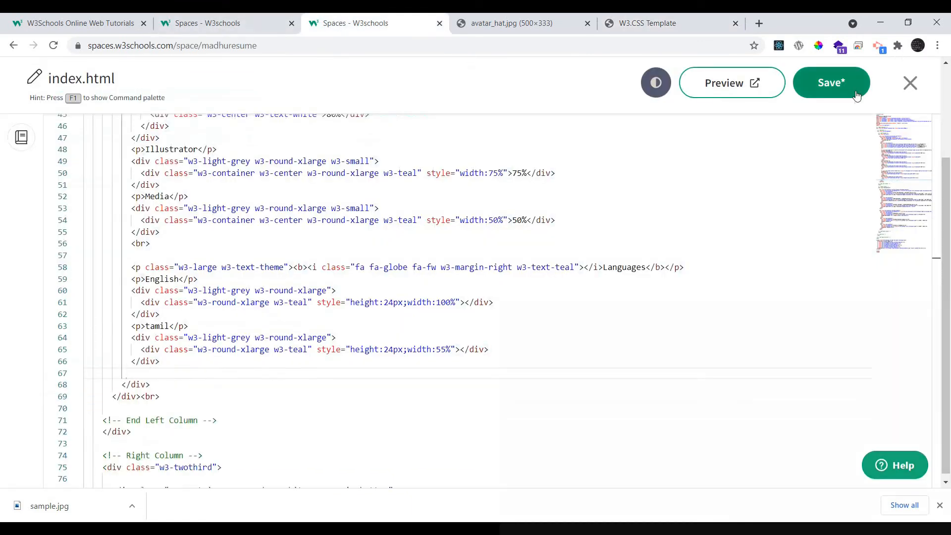
Step: Save index.html and reload the live CV page to check the Languages section
click(836, 79)
click(625, 20)
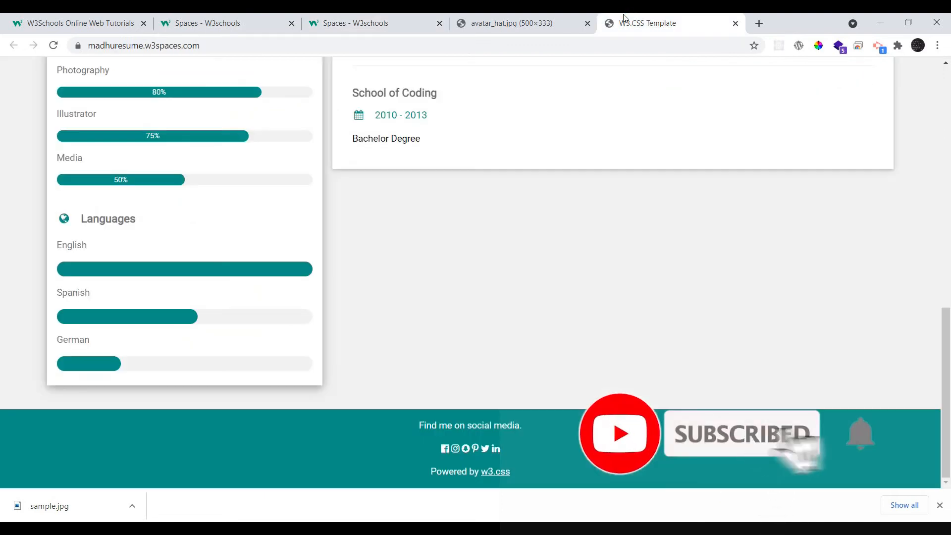
click(307, 47)
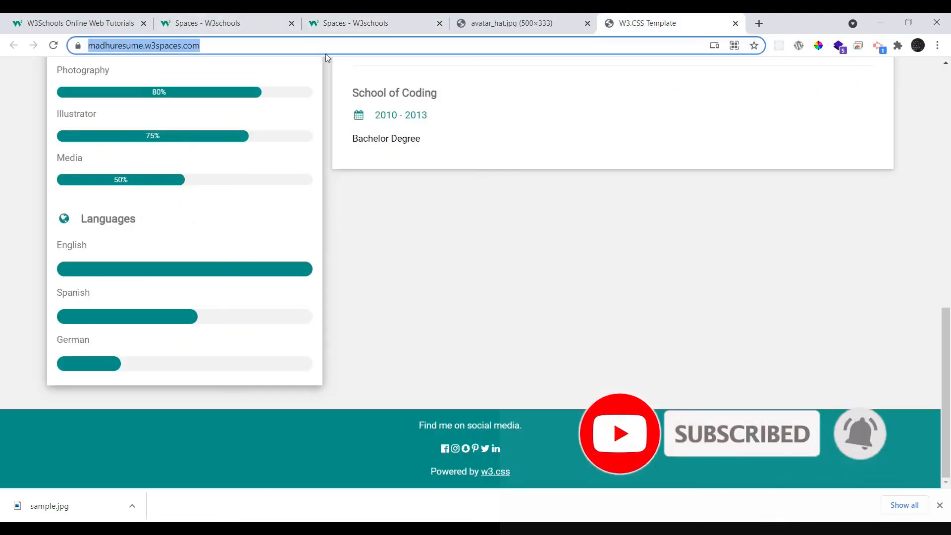
key(Return)
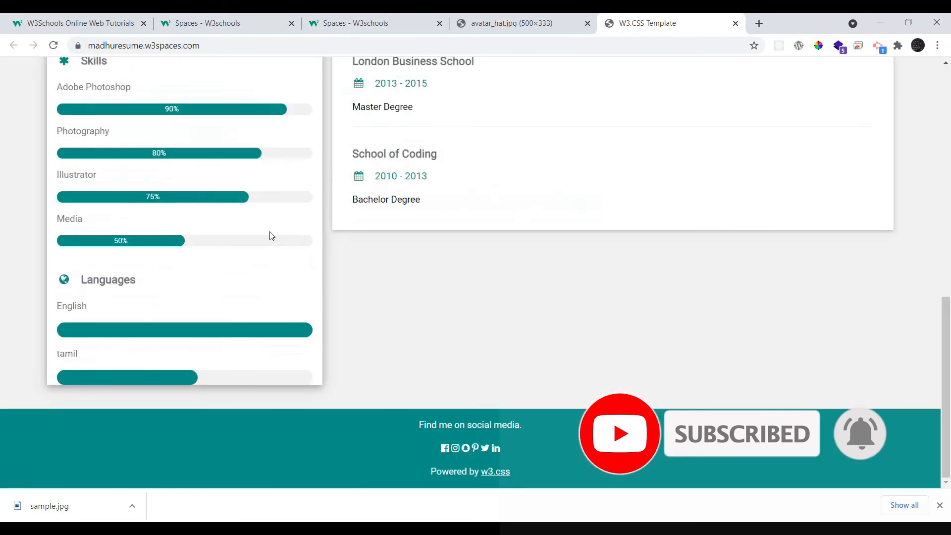
Step: Add a <br> line break below the tamil progress bar in index.html and save the file
click(358, 20)
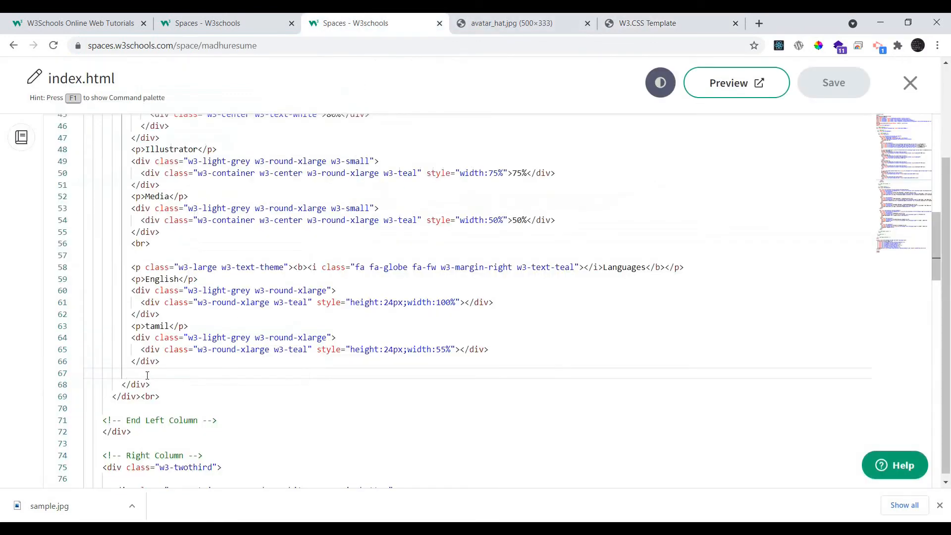
text(<br)
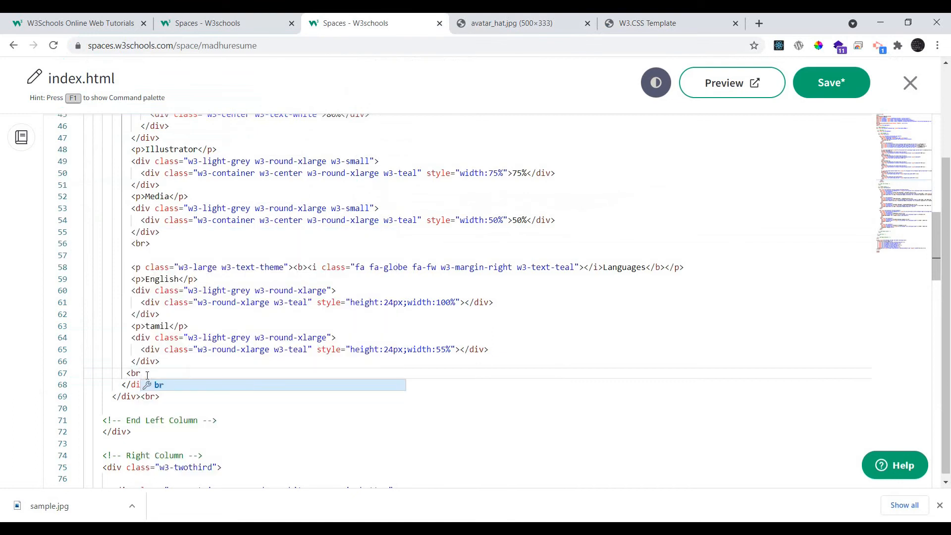
text(>)
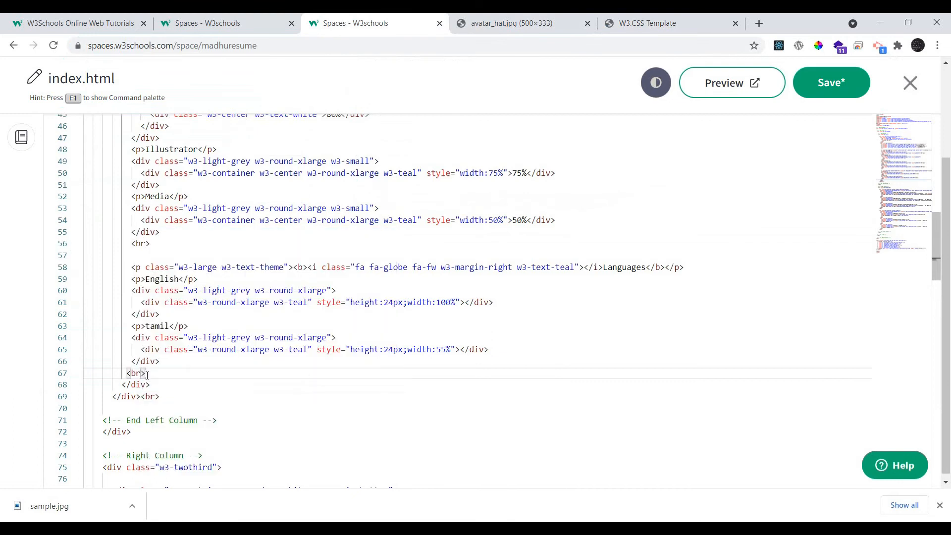
click(822, 94)
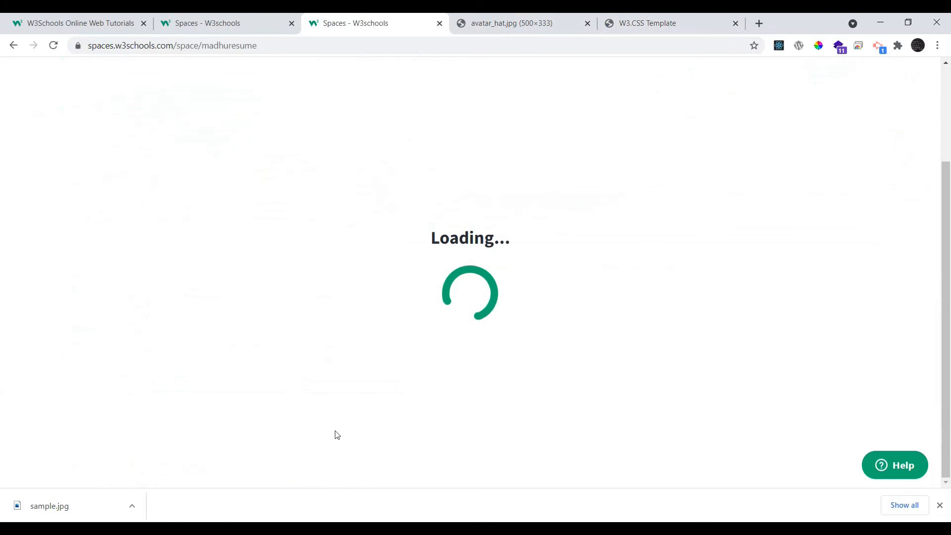
Step: Replace the Work Experience heading text with "internship/" in the right column code of index.html
scroll(132, 341, down, 2)
scroll(206, 329, down, 1)
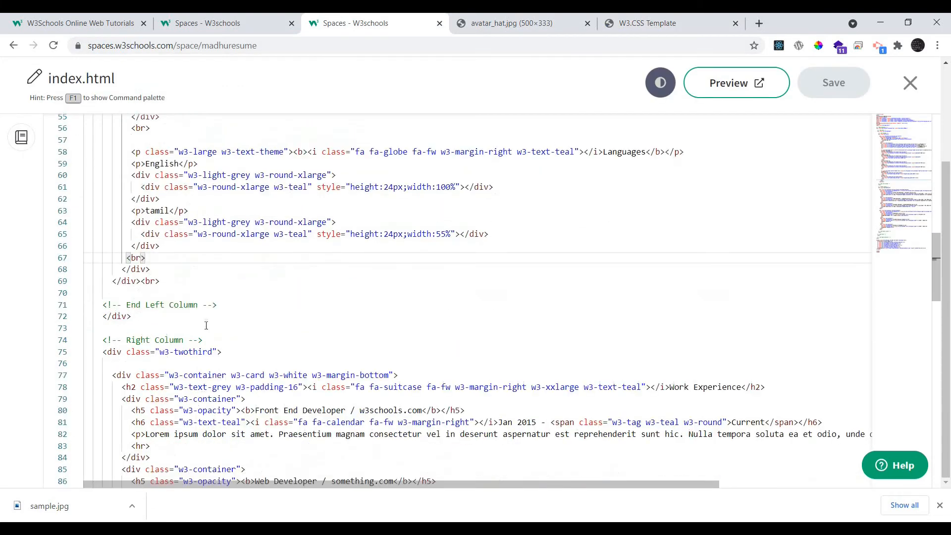
drag(148, 302, 200, 303)
drag(172, 339, 137, 340)
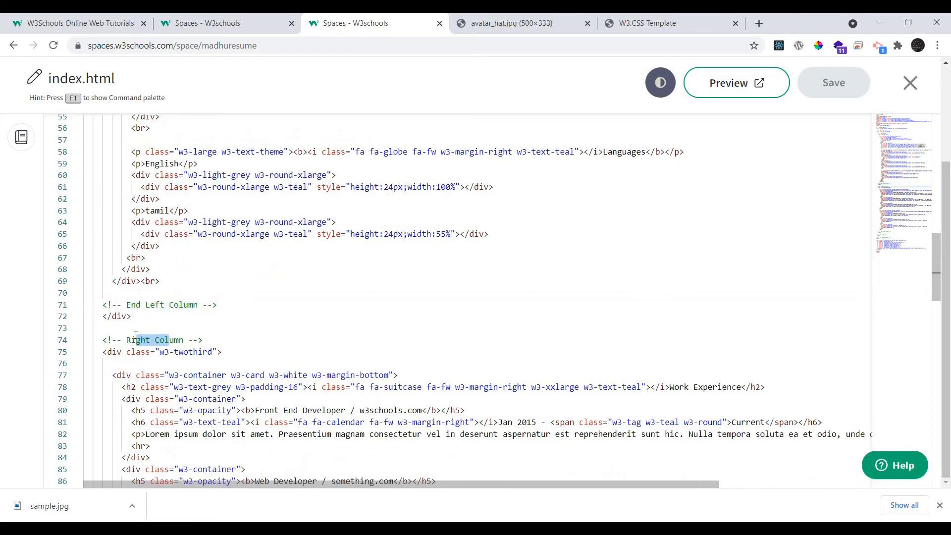
scroll(182, 339, down, 3)
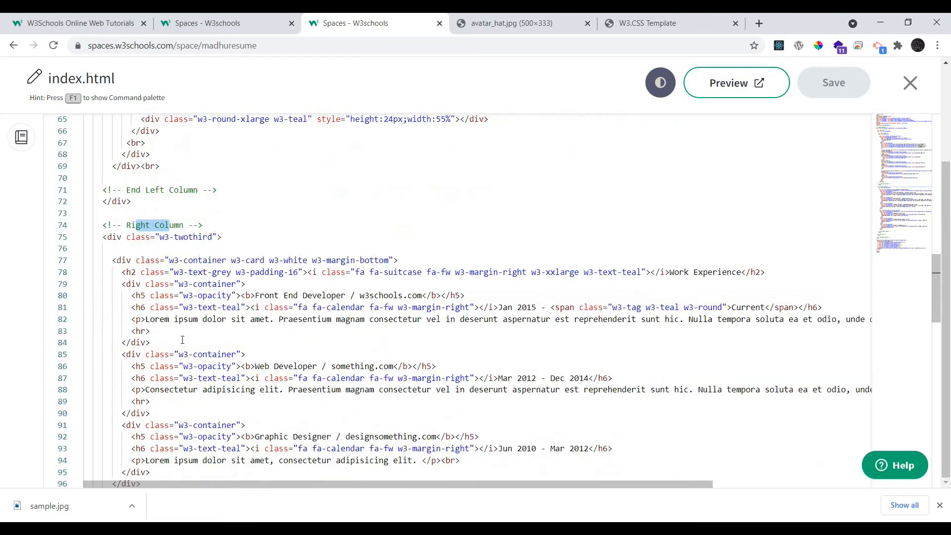
scroll(182, 340, down, 1)
scroll(183, 339, down, 1)
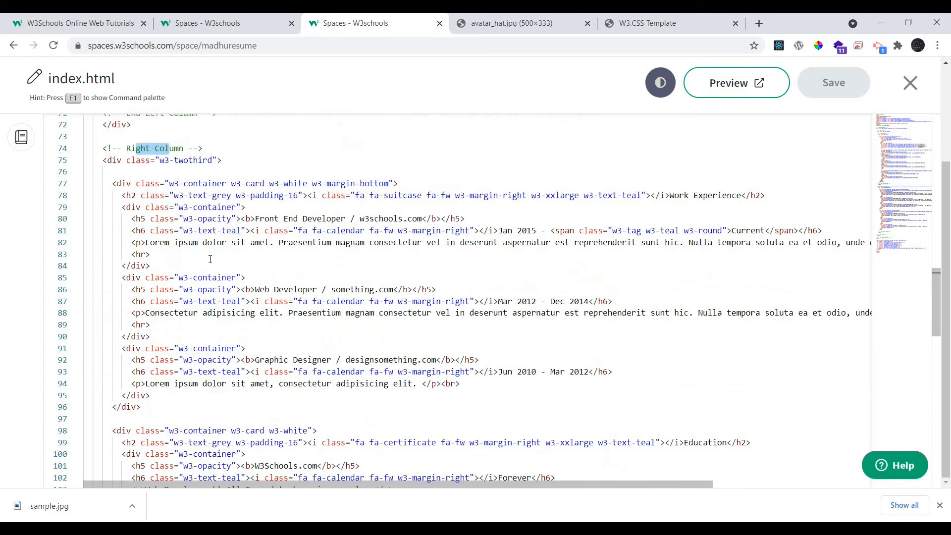
drag(255, 219, 369, 218)
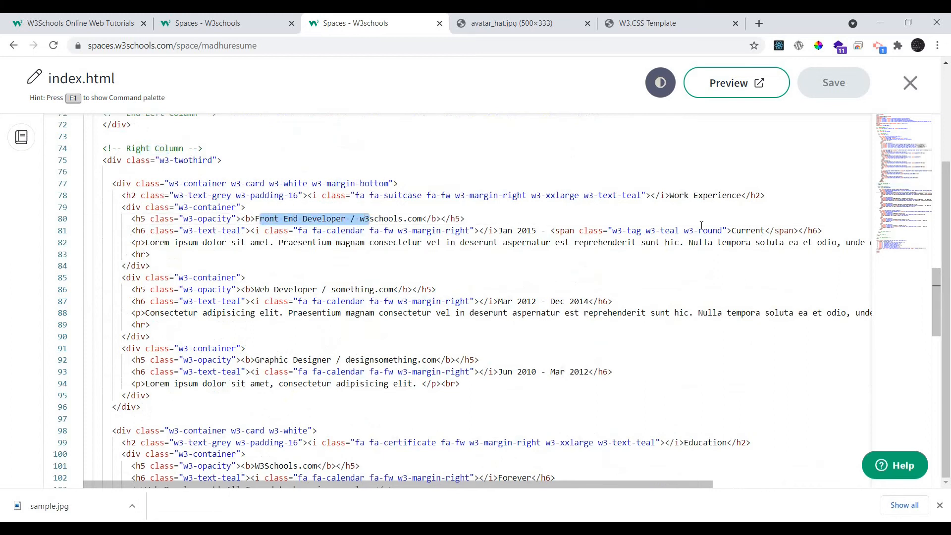
drag(670, 196, 750, 189)
key(BackSpace)
text(inte)
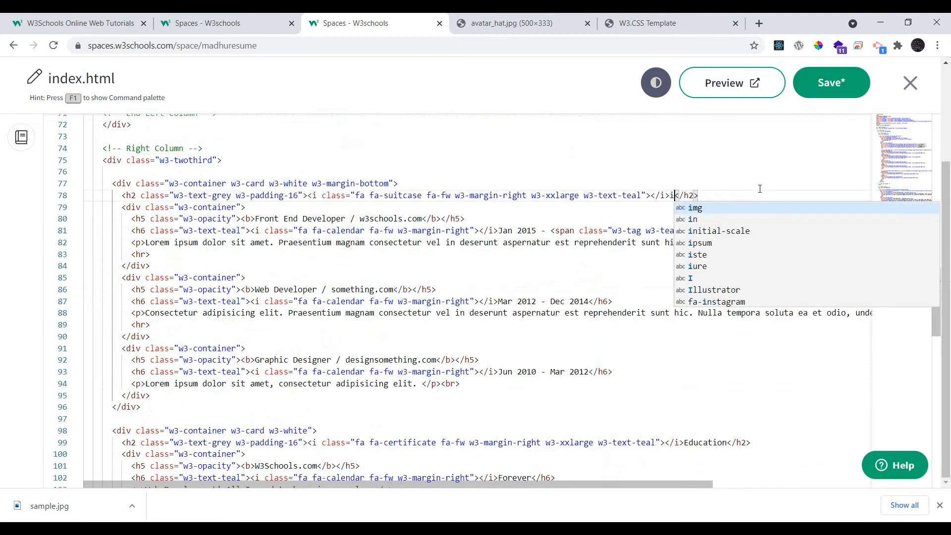
text(rnship/)
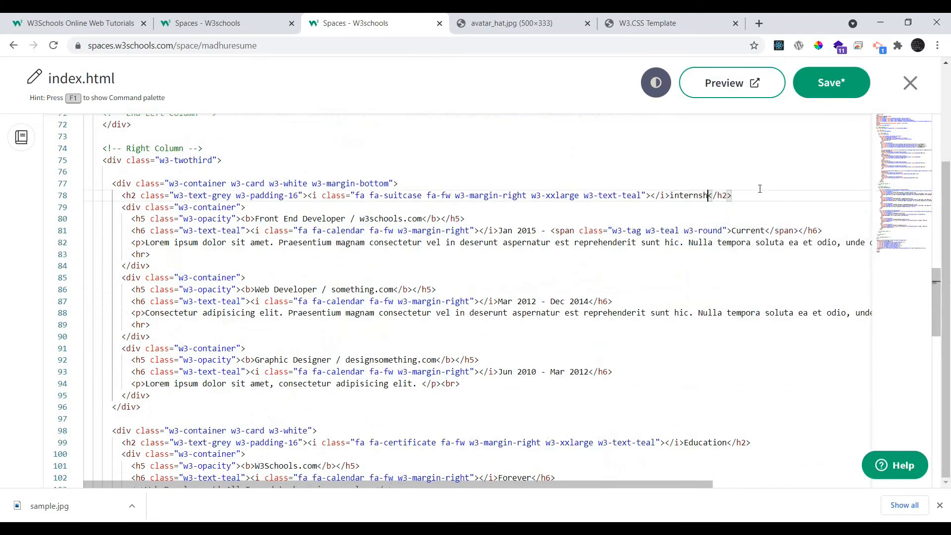
text( </)
Step: Duplicate the Graphic Designer entry block directly below itself in the internship section code and save index.html
scroll(99, 176, down, 1)
drag(147, 207, 856, 208)
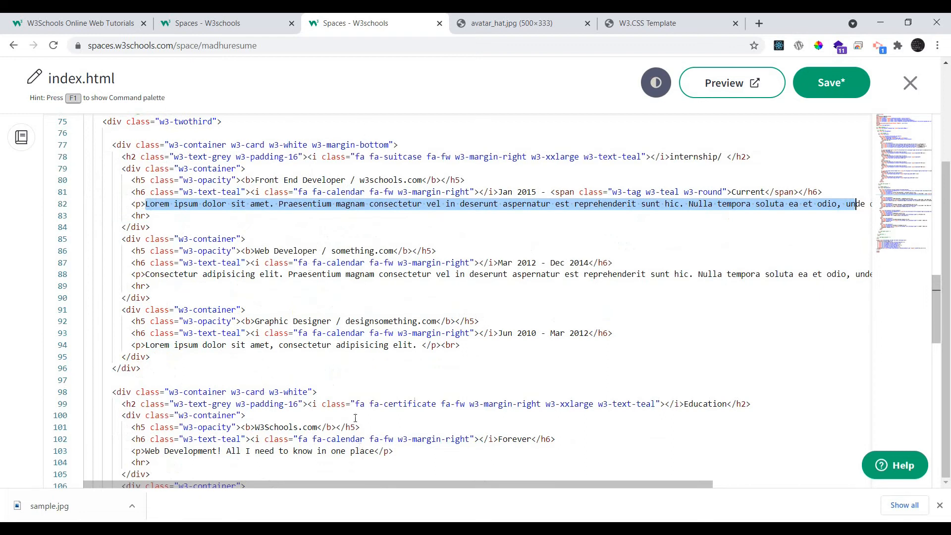
scroll(355, 419, down, 1)
drag(149, 318, 107, 272)
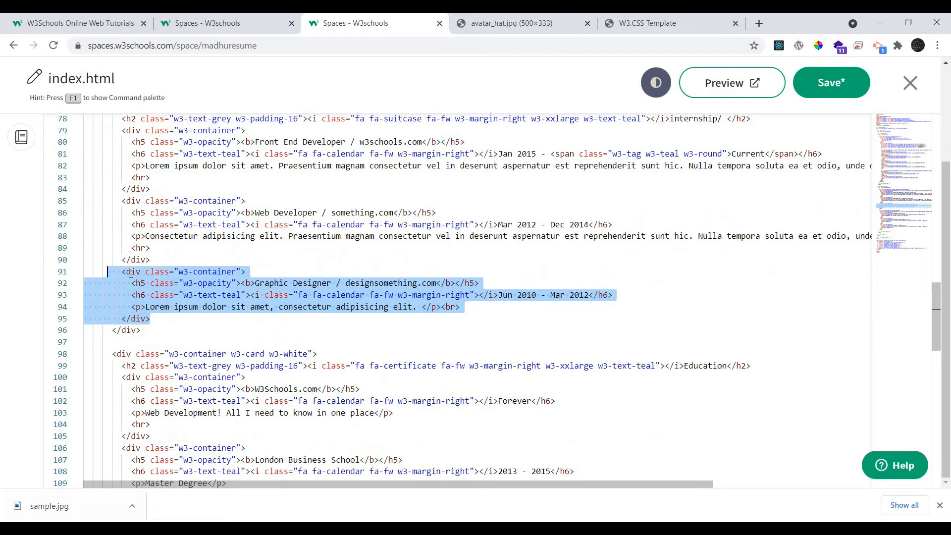
click(155, 325)
drag(155, 324, 111, 271)
scroll(135, 223, down, 5)
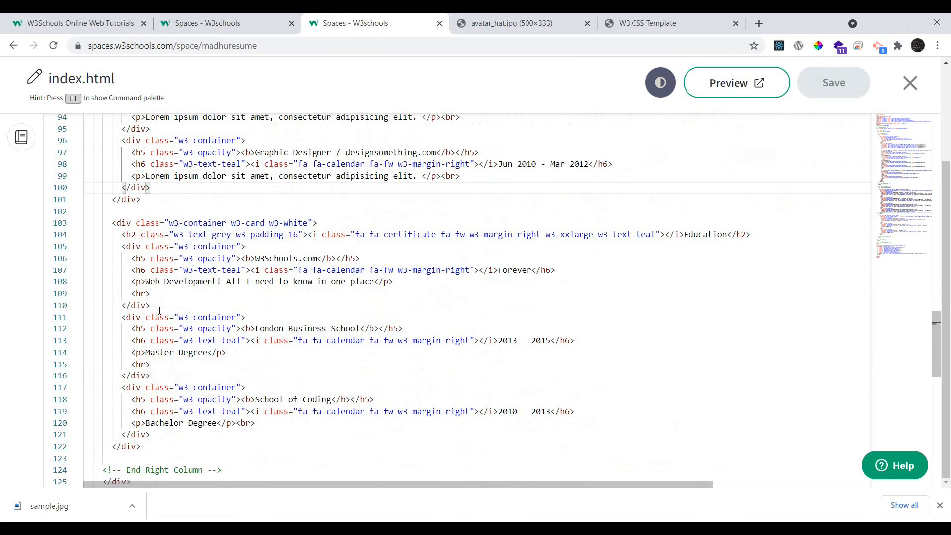
scroll(159, 311, up, 2)
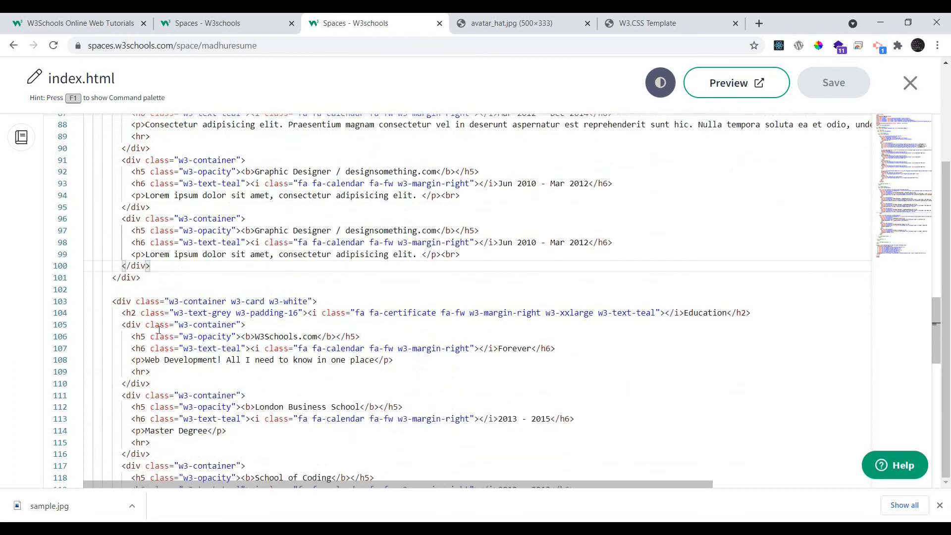
drag(176, 264, 120, 218)
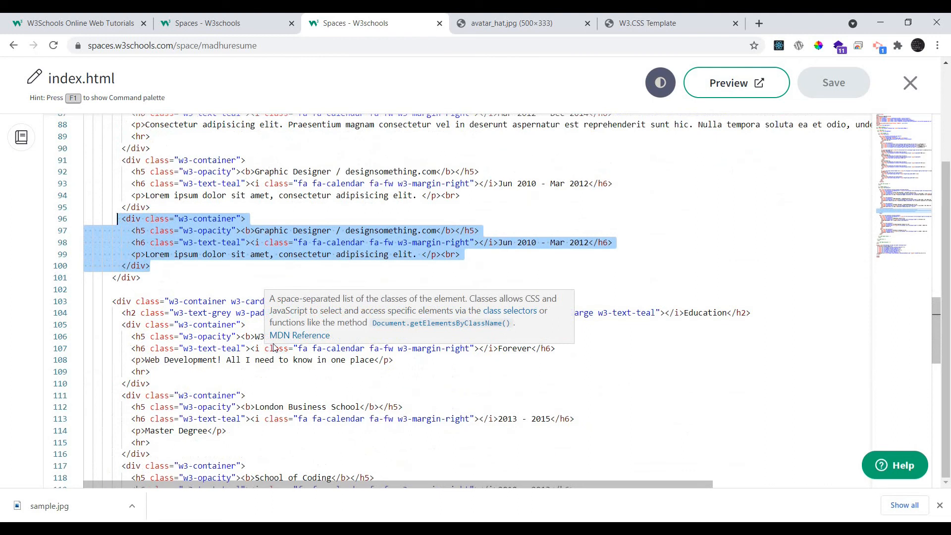
Step: Examine the Education and footer code in index.html and compare them with the live CV page
scroll(274, 347, down, 2)
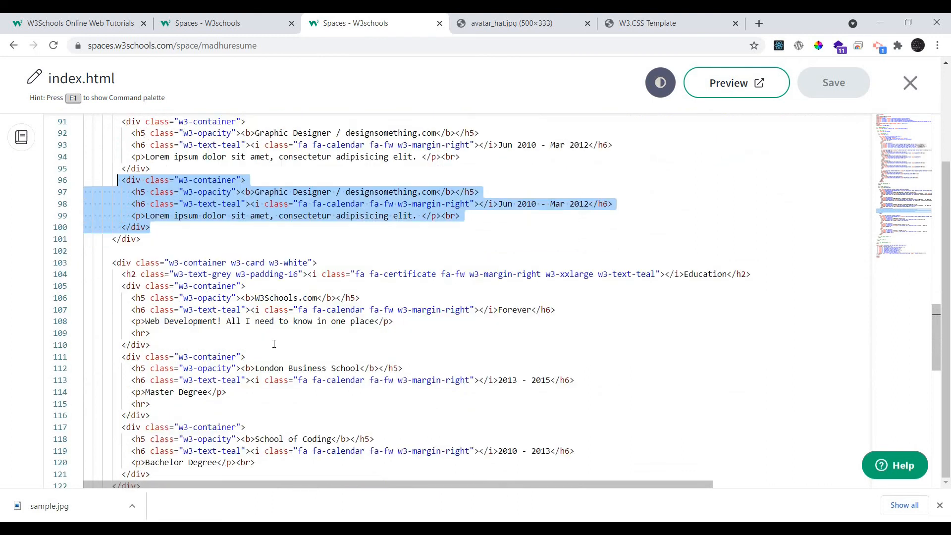
scroll(274, 342, down, 1)
scroll(275, 343, down, 1)
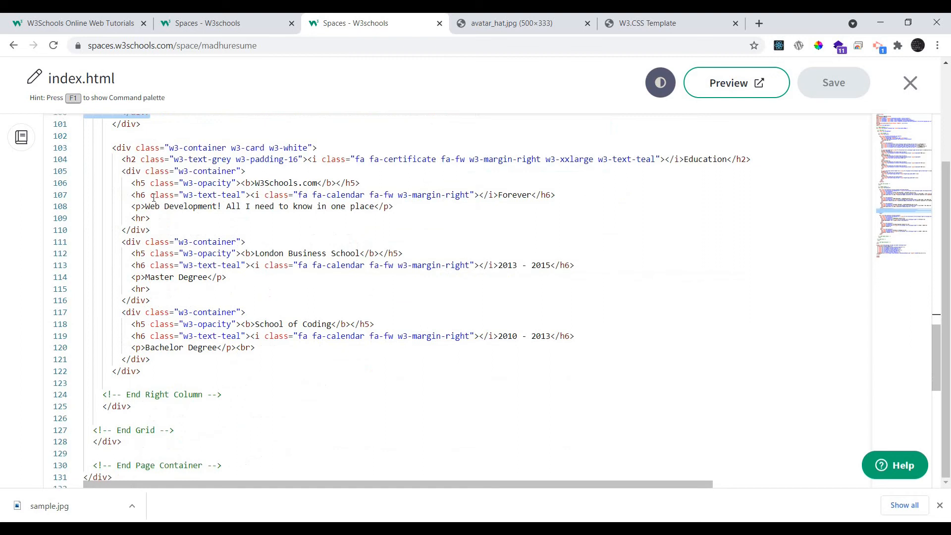
drag(145, 206, 360, 224)
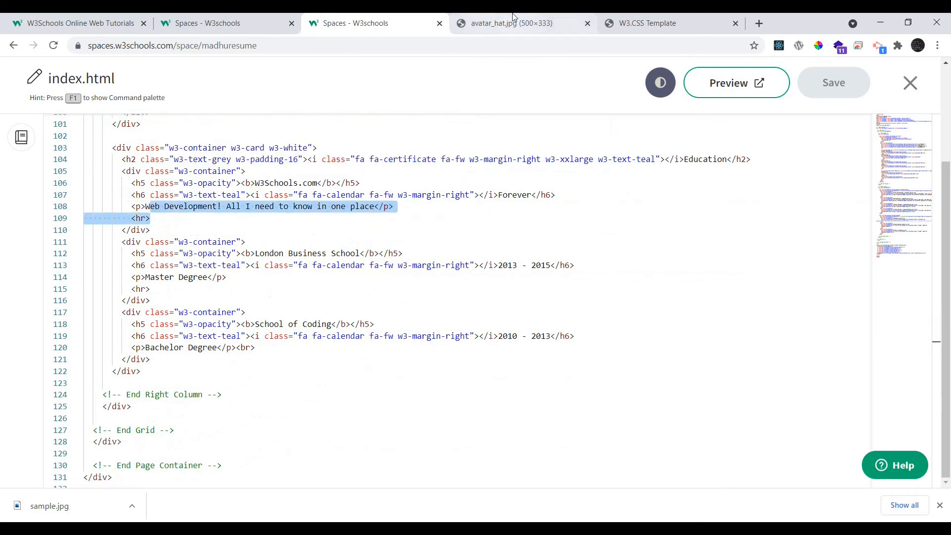
click(654, 23)
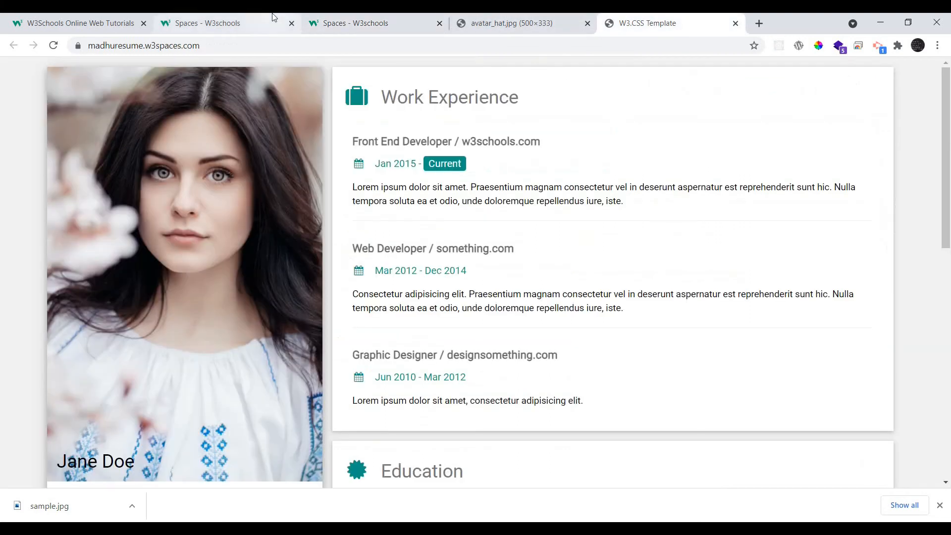
click(334, 20)
scroll(259, 339, down, 2)
scroll(258, 342, down, 4)
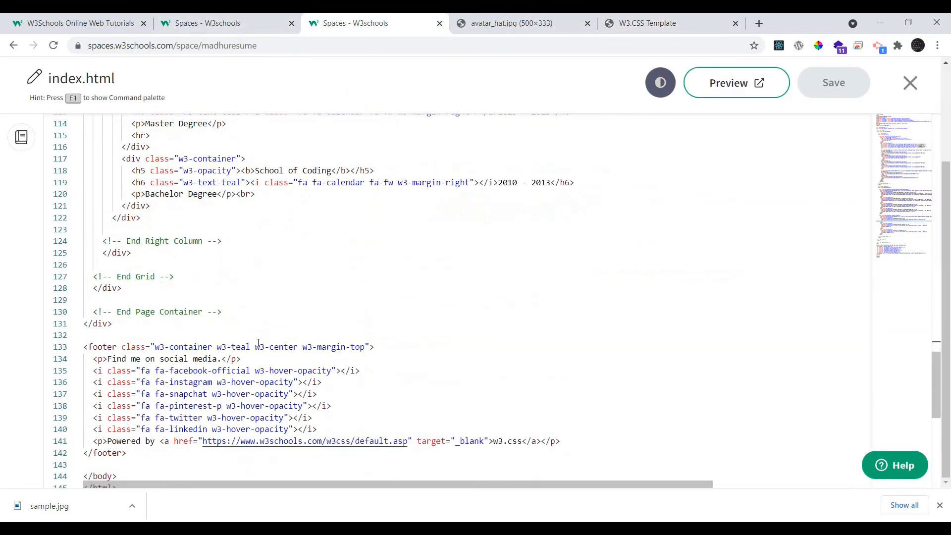
click(654, 22)
scroll(535, 254, down, 10)
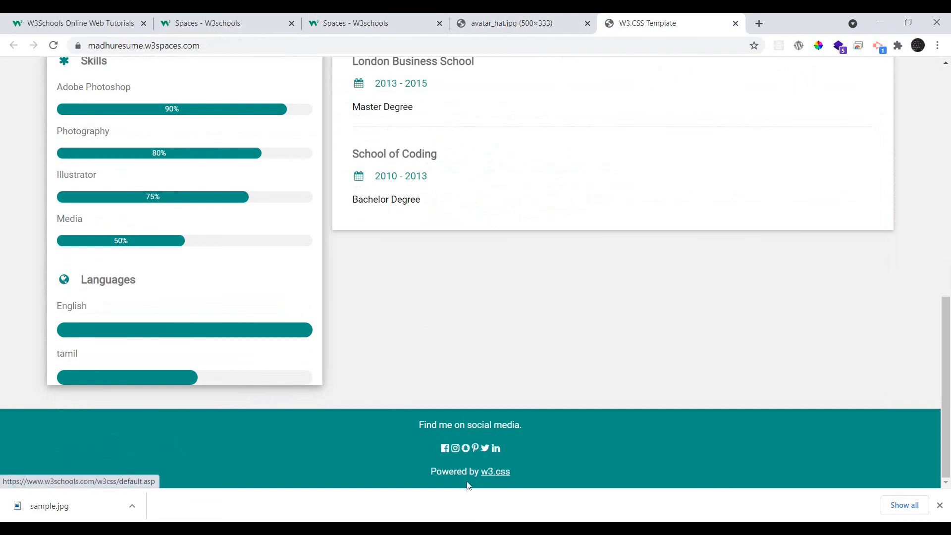
click(473, 22)
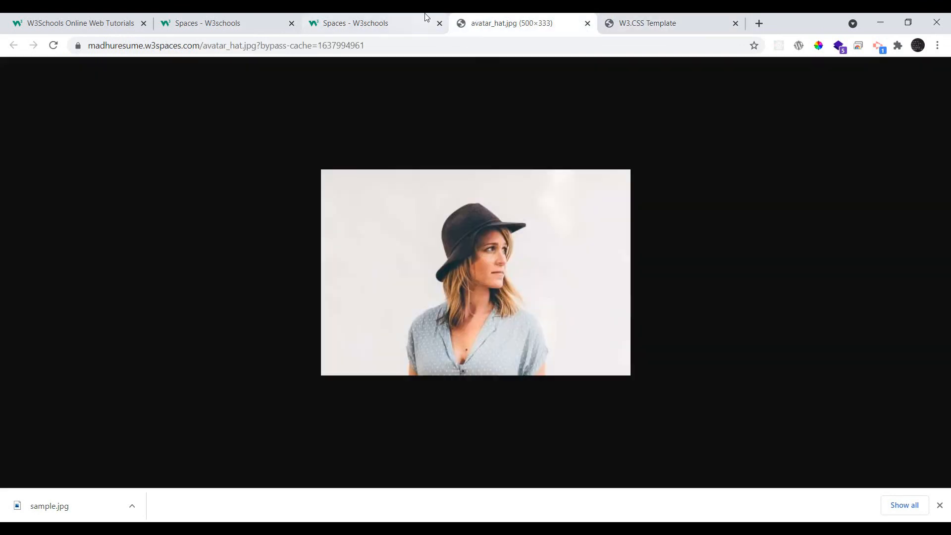
Step: Delete the "Powered by w3.css" line and the Twitter and LinkedIn icons from the footer code, and save index.html
click(357, 24)
drag(578, 399, 88, 410)
key(BackSpace)
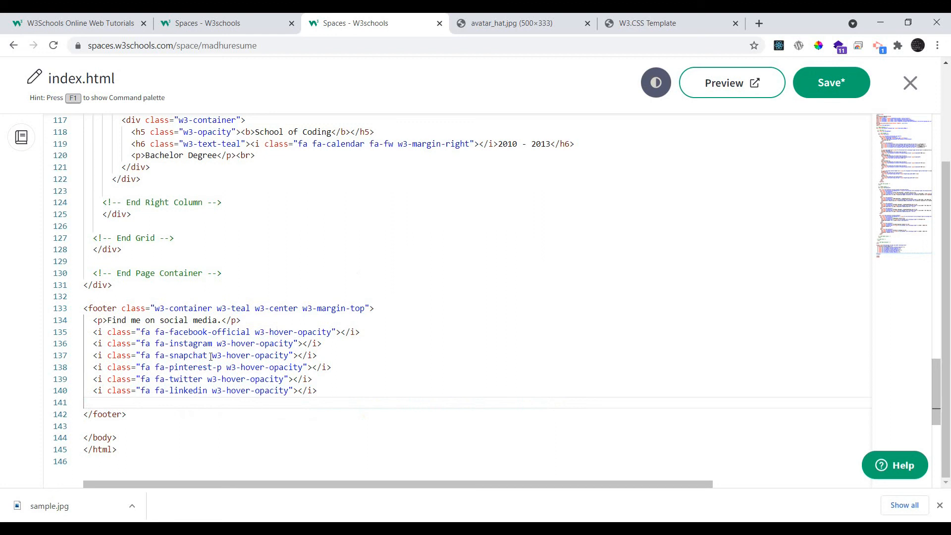
drag(328, 391, 86, 382)
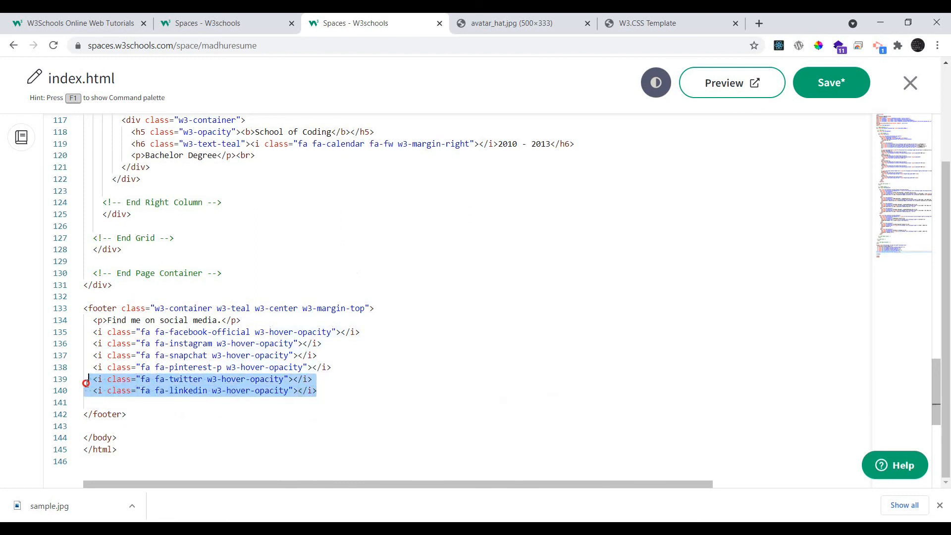
key(BackSpace)
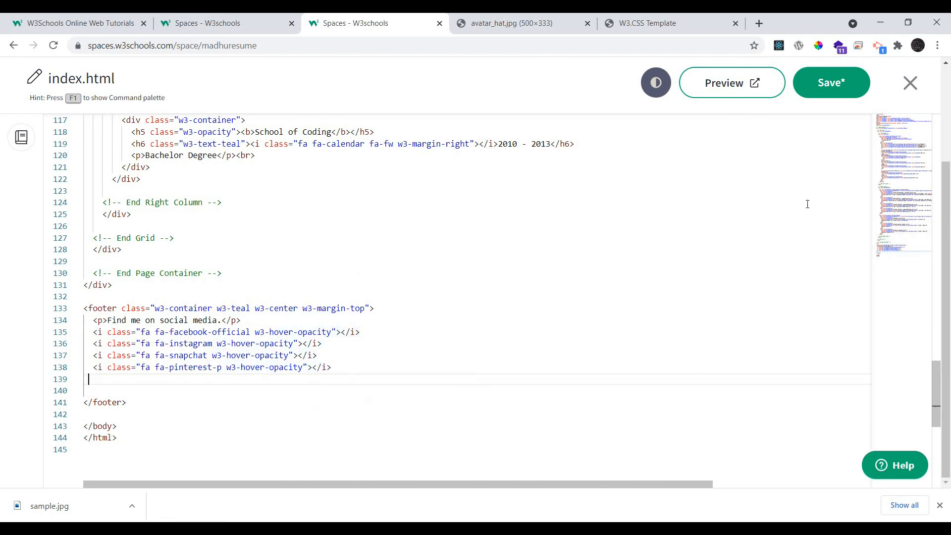
click(832, 80)
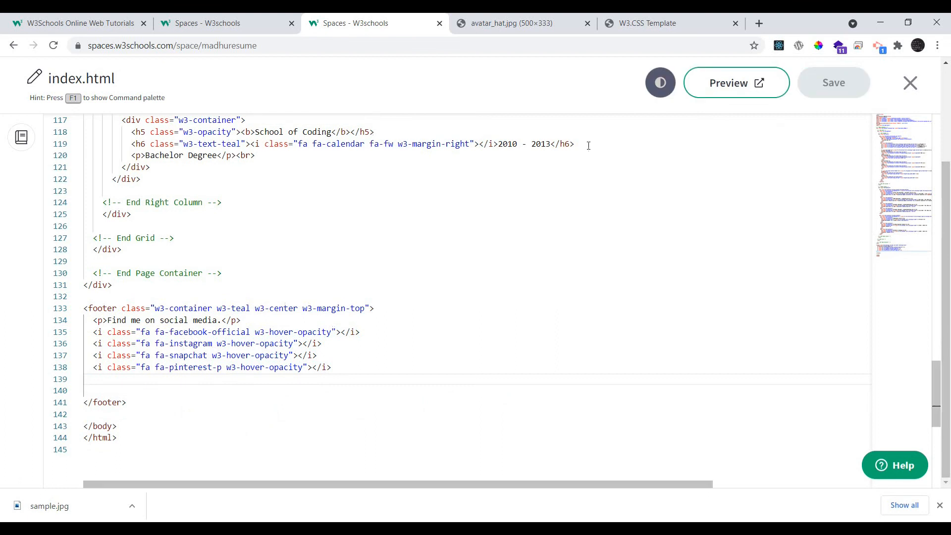
Step: Reload the live CV page and check the footer icons and the internship section
scroll(465, 229, up, 1)
click(647, 23)
key(F5)
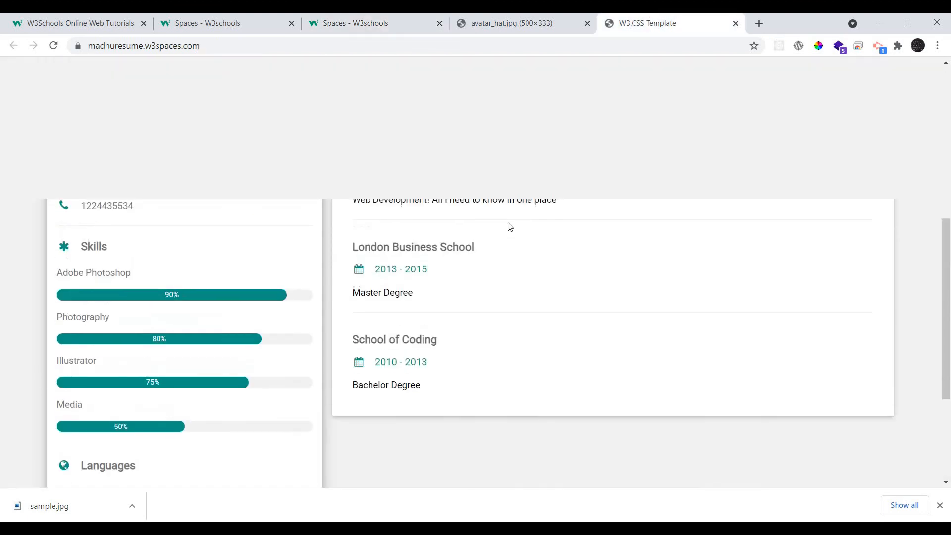
click(451, 43)
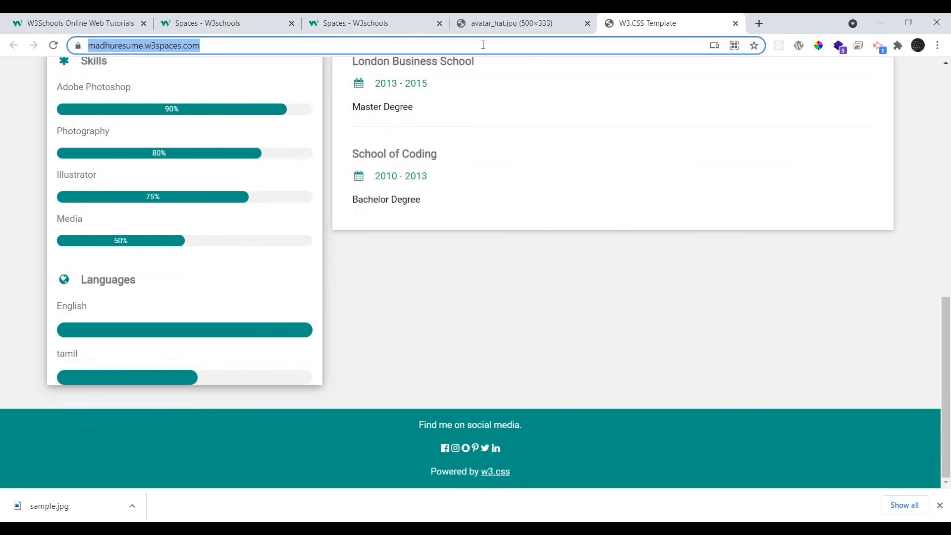
key(Return)
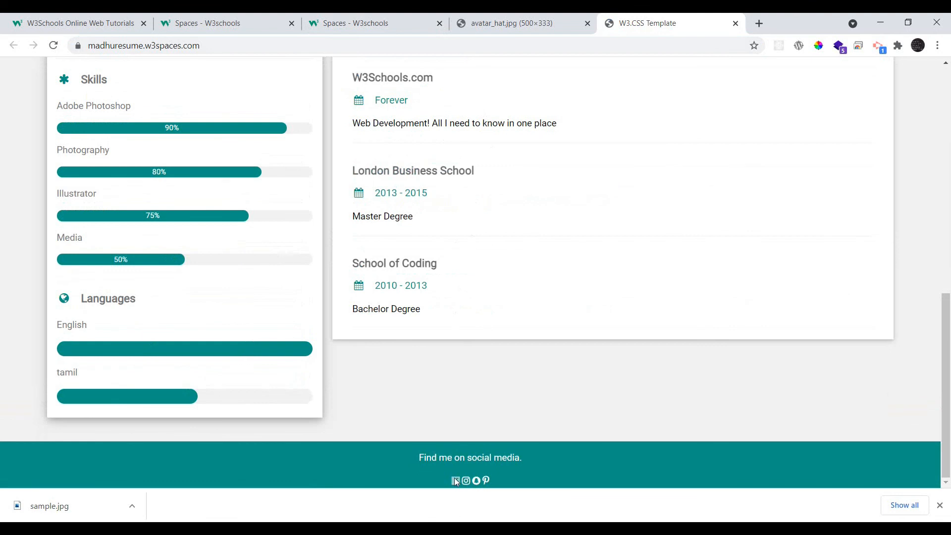
scroll(366, 270, up, 10)
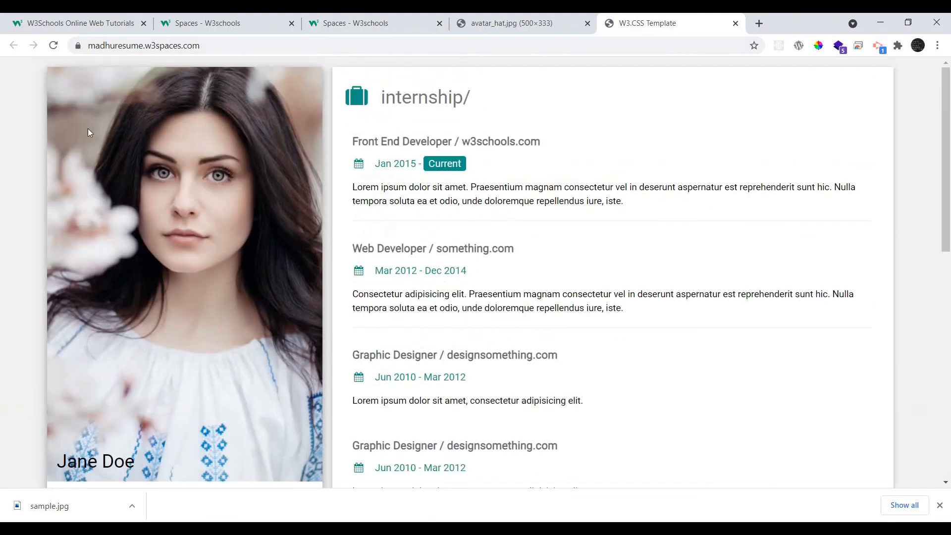
Step: Copy the web address of the live CV page
drag(266, 43, 60, 39)
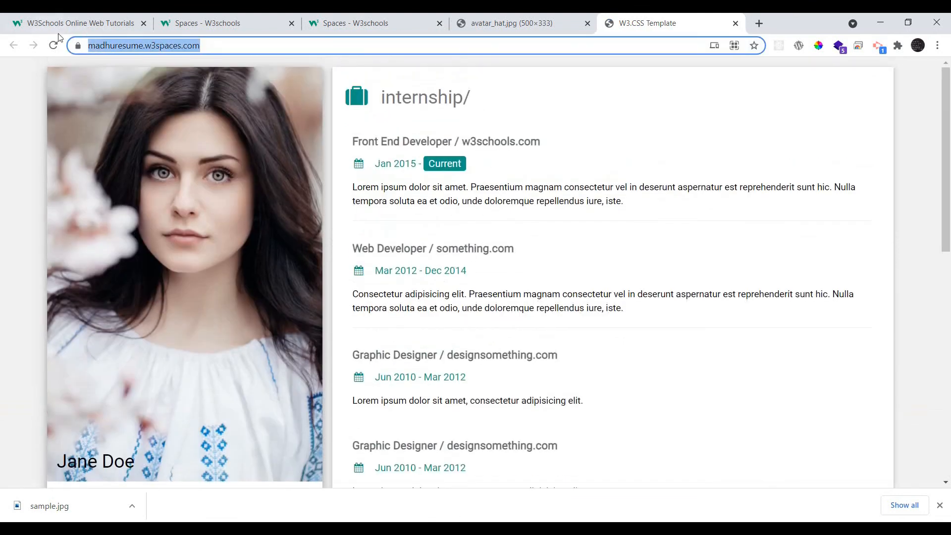
right_click(107, 52)
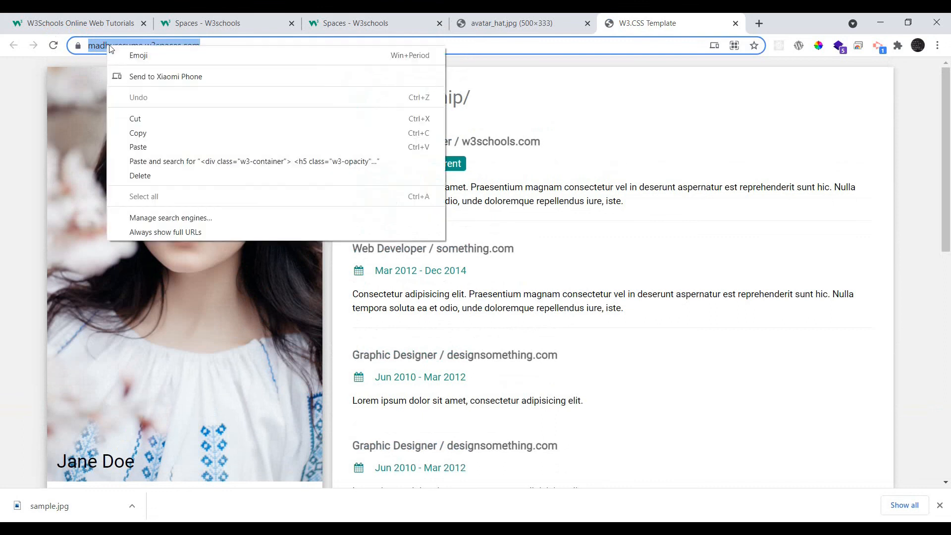
click(155, 129)
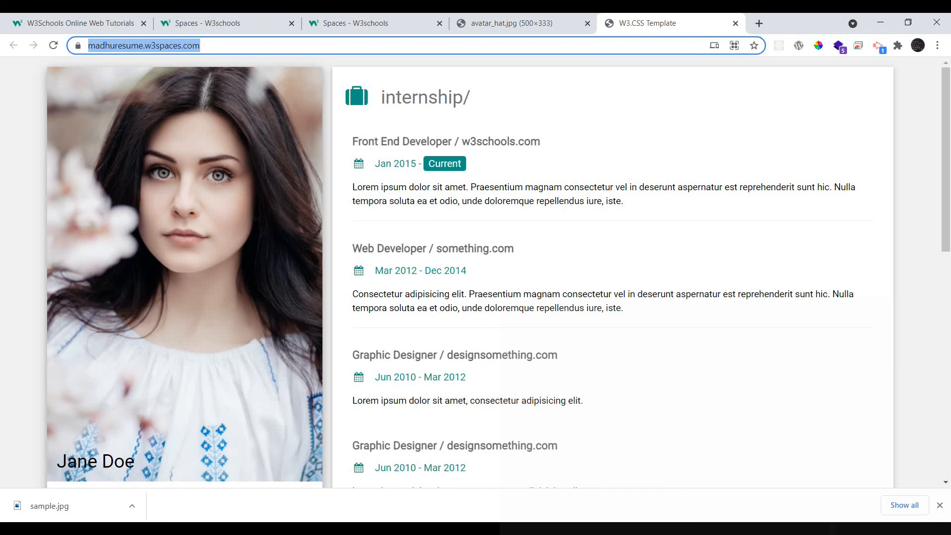
Step: Review the internship section code in index.html and return to the live CV page
click(426, 25)
scroll(448, 382, up, 10)
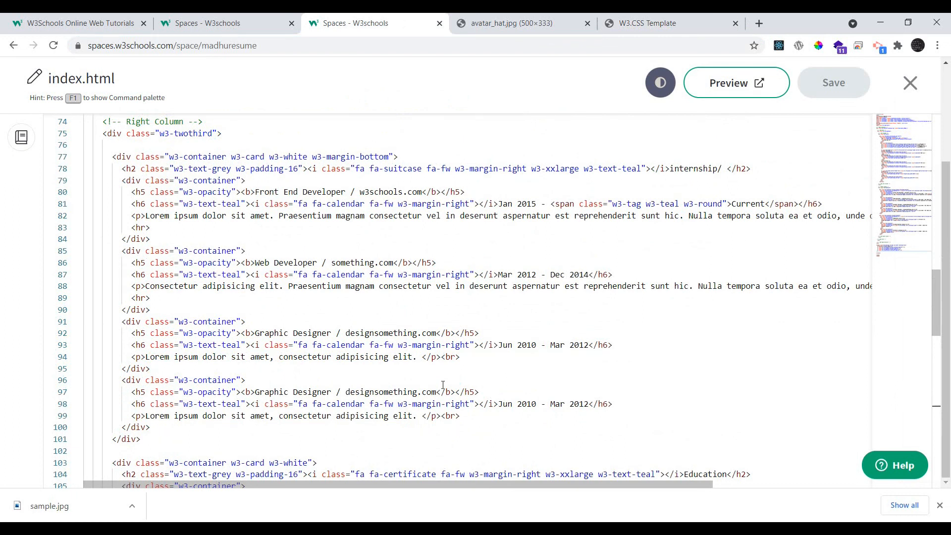
click(647, 24)
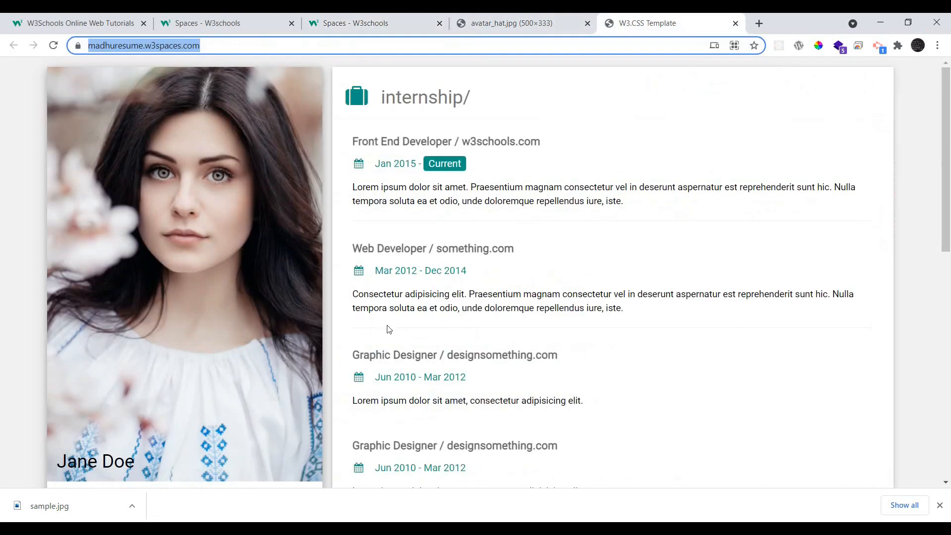